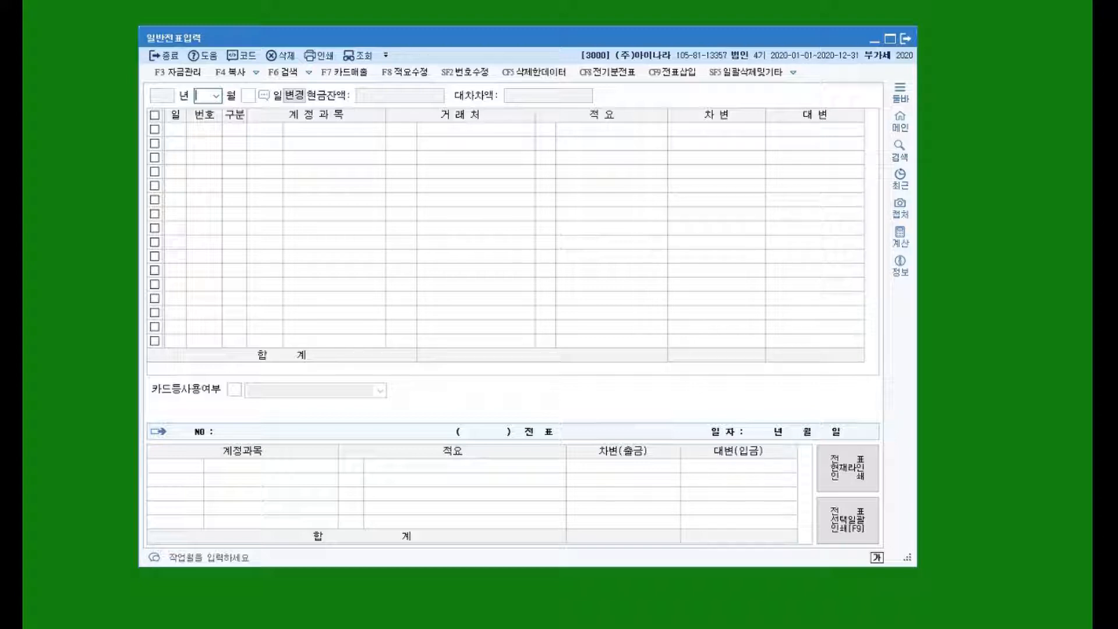
Step: Set the voucher date to month 06, day 2 of 2020
text(06)
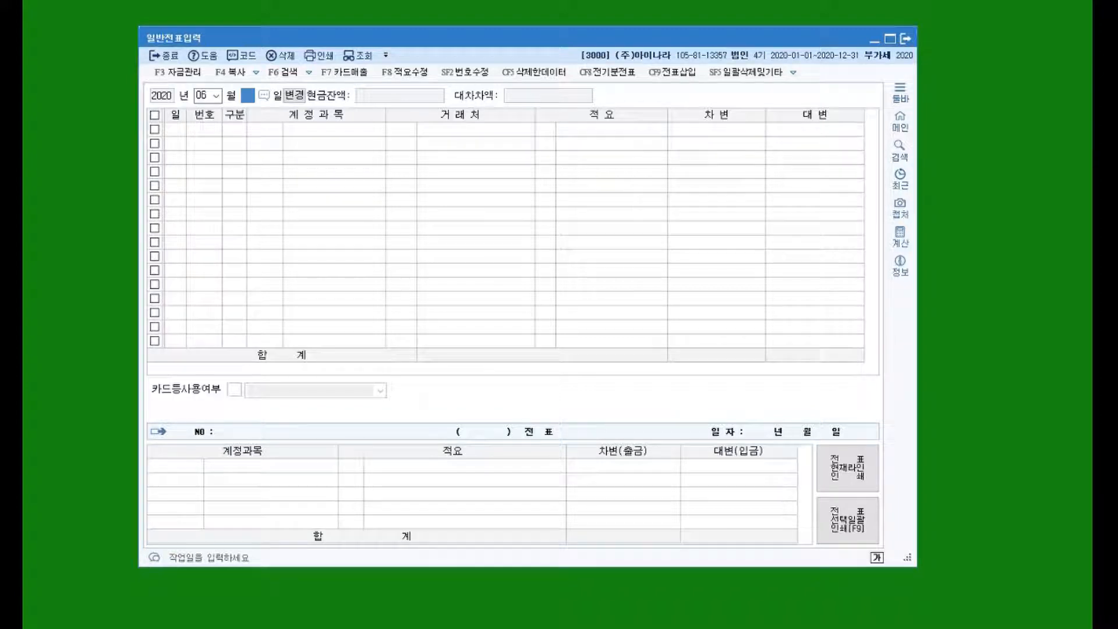
key(Return)
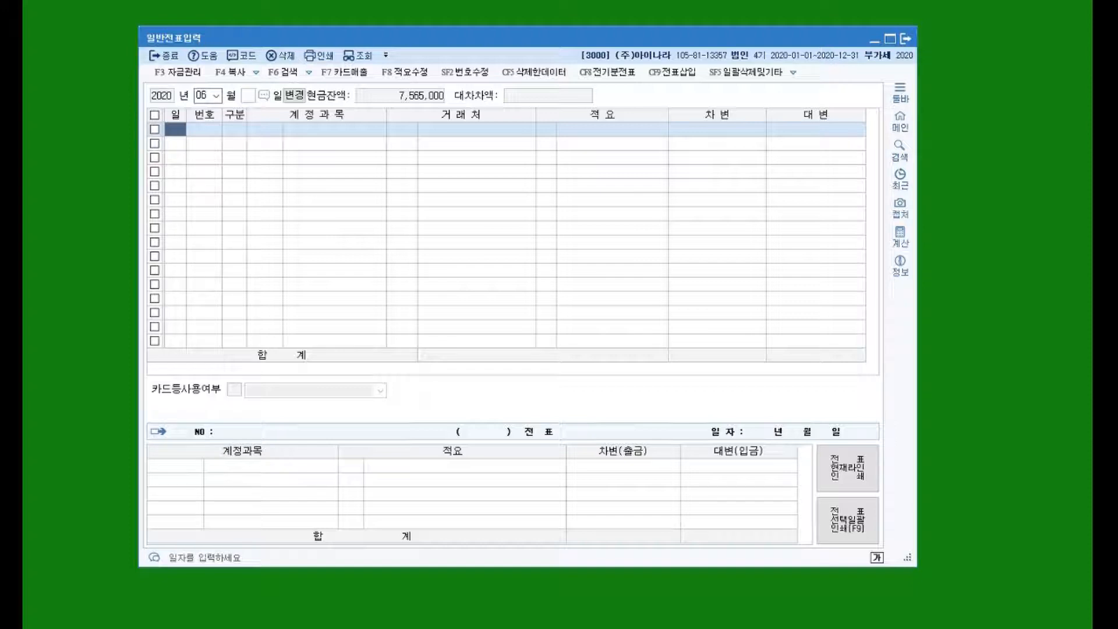
click(216, 96)
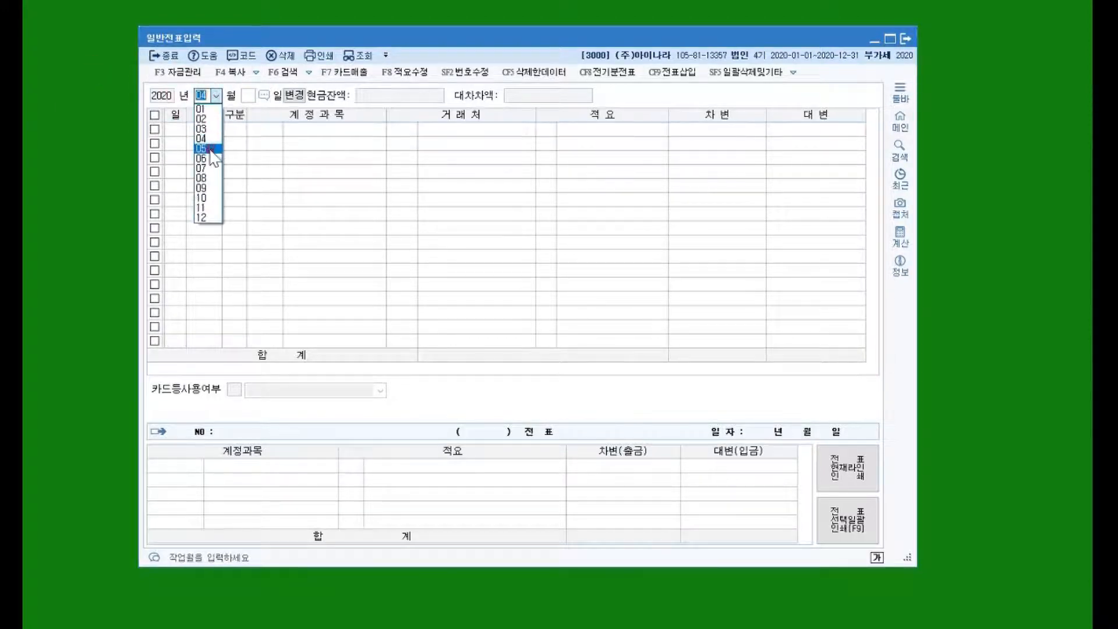
click(205, 155)
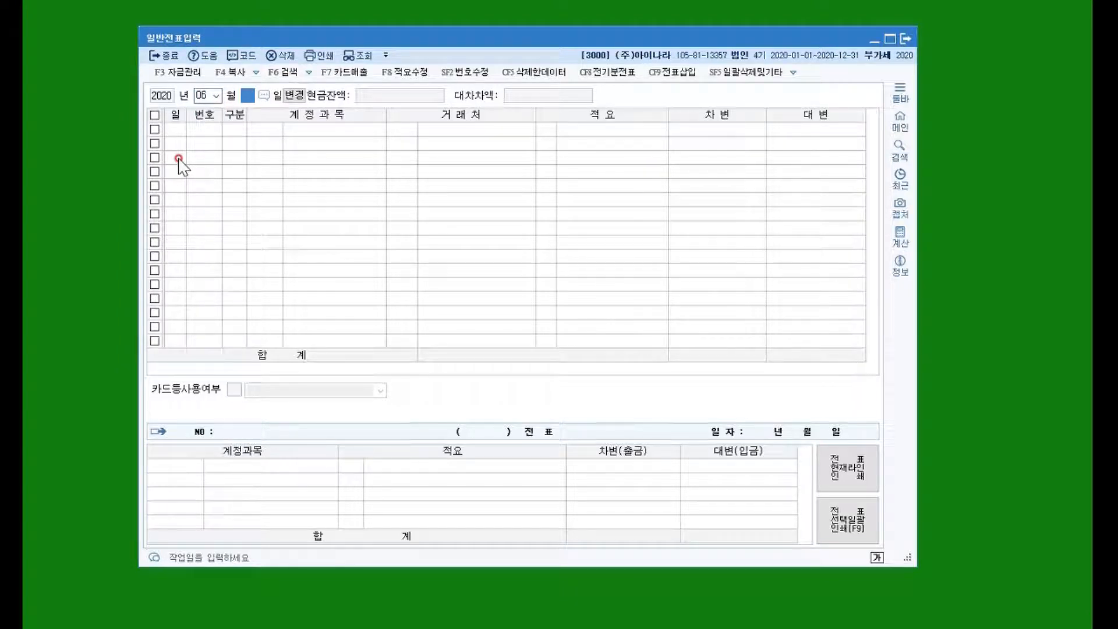
click(248, 96)
text(2)
key(Return)
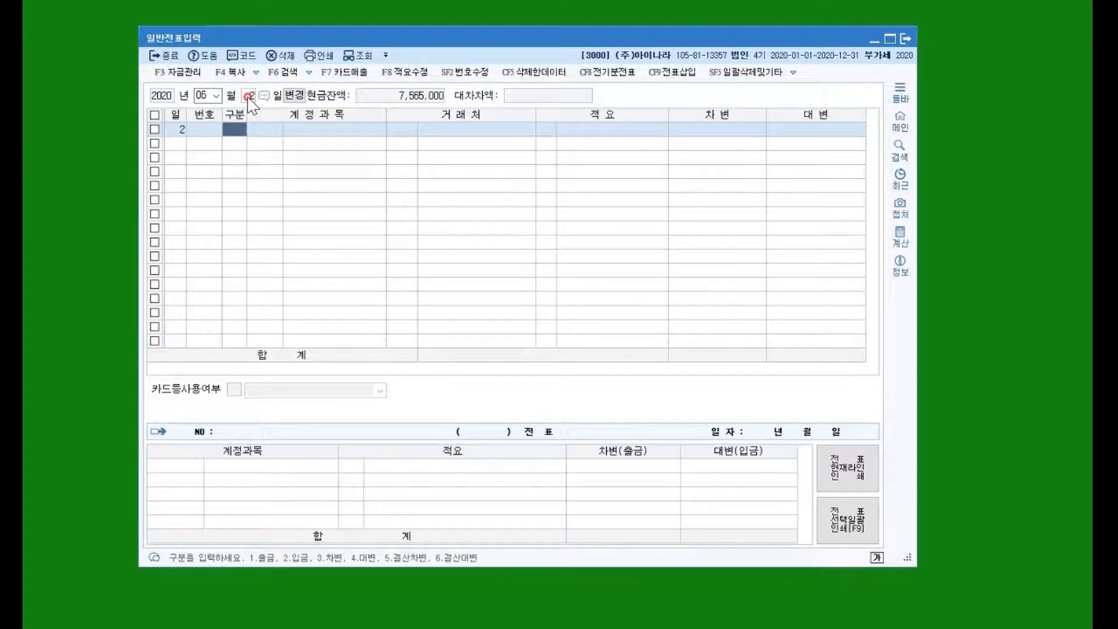
Step: Enter a debit (차변) line on account 0183 투자부동산 for 10,025,000
text(3)
key(Return)
text(투자)
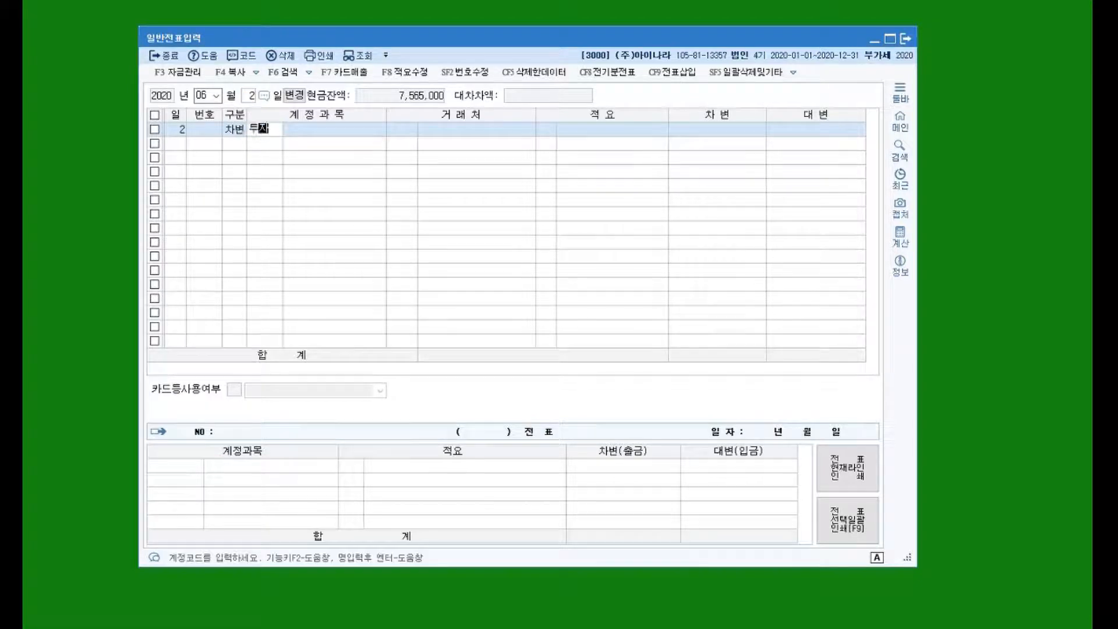
key(Return)
key(Down)
key(Return)
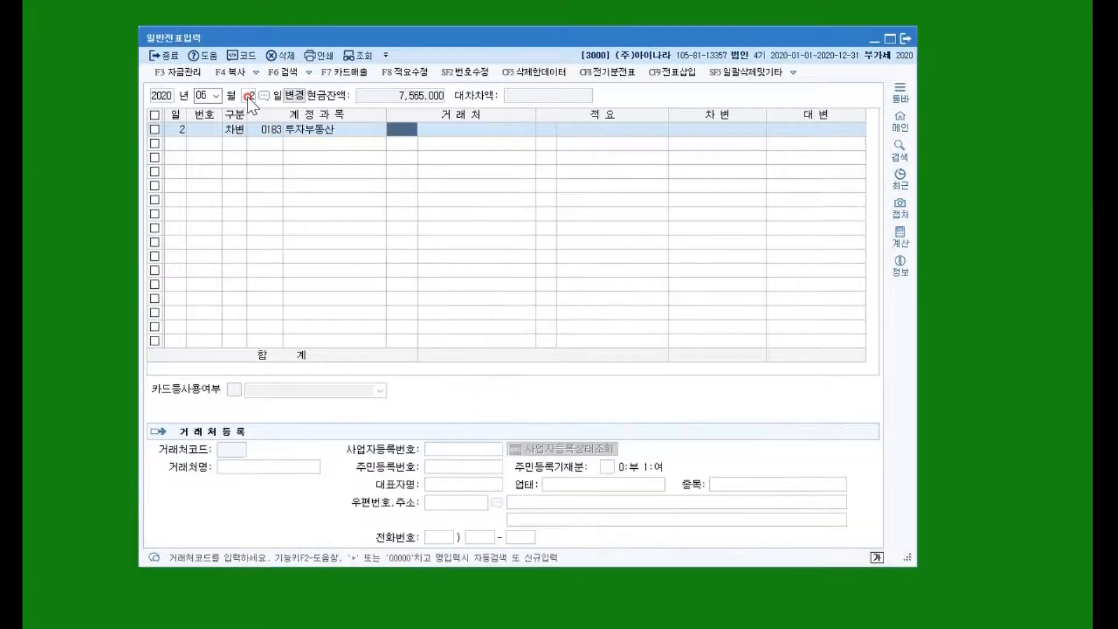
key(Return)
key(Return)
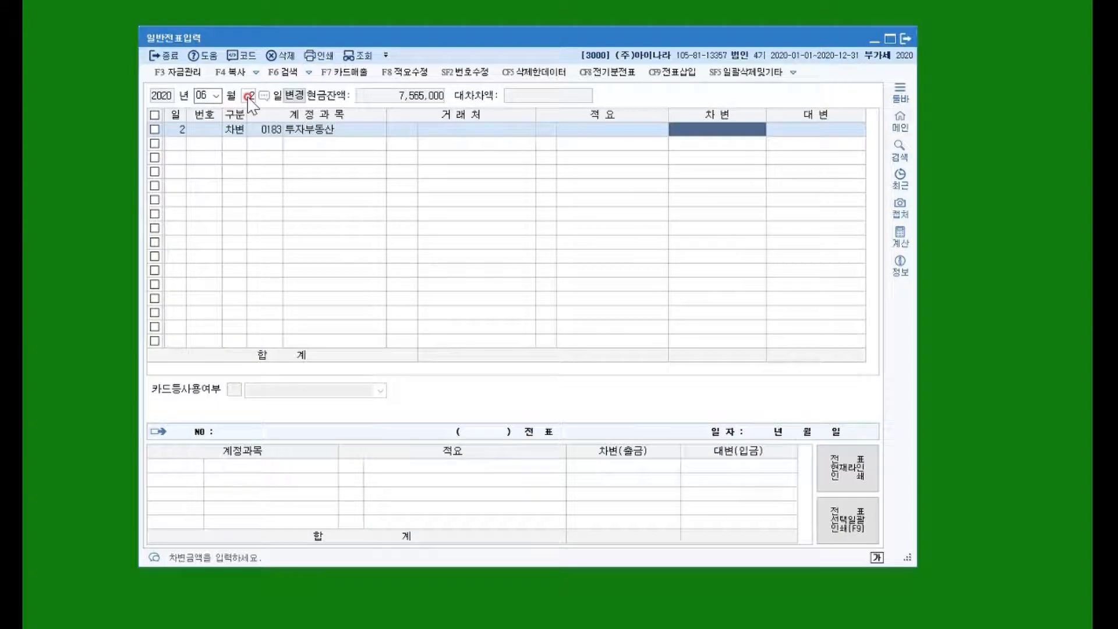
click(732, 130)
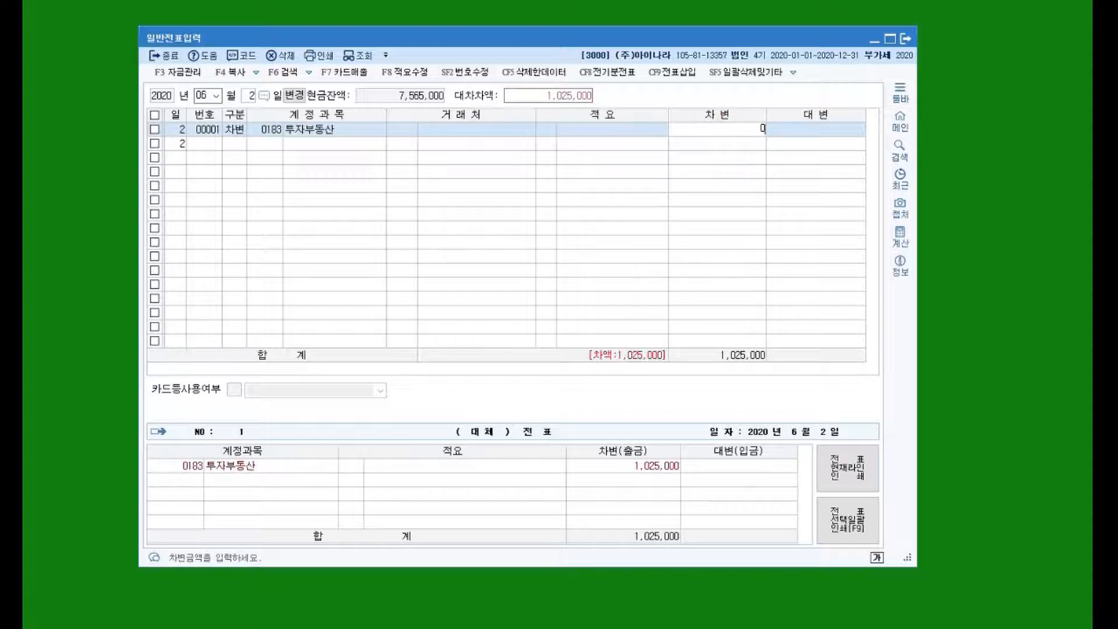
text(10025000)
key(Return)
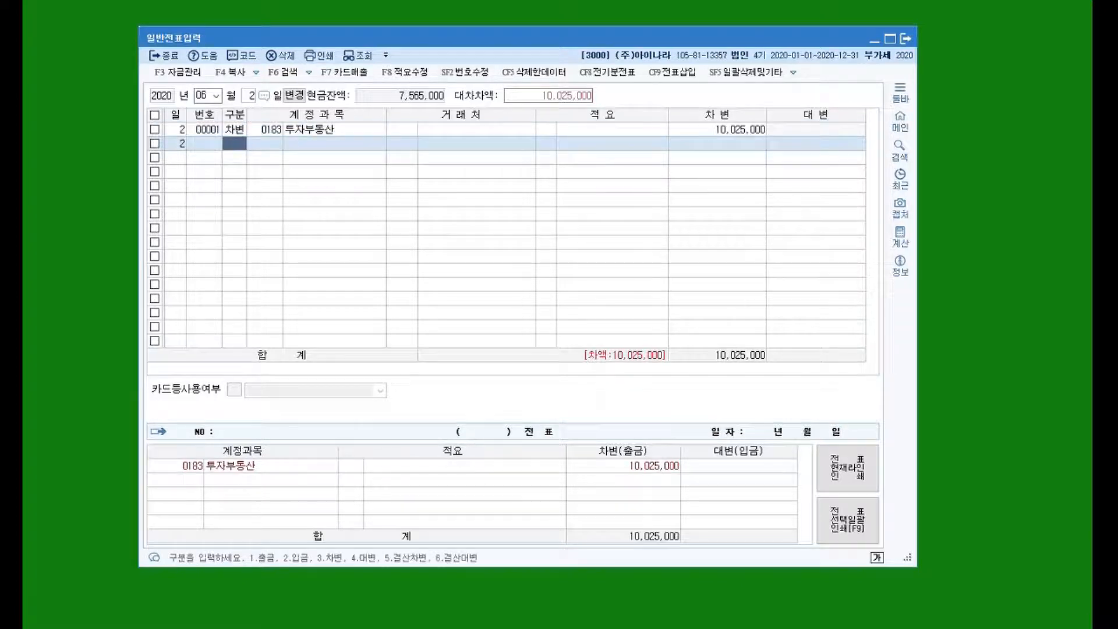
Step: Add a credit (대변) line on account 0102 당좌예금 for 10,000,000
key(4)
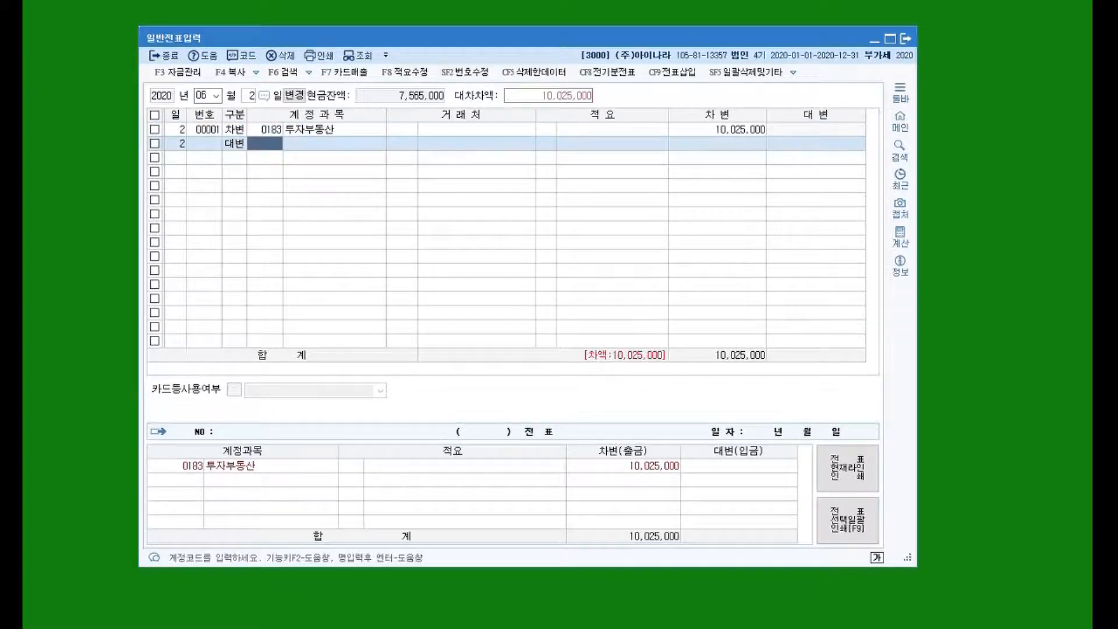
text(당좌)
key(Return)
key(Return)
key(Return)
key(Return)
key(Return)
text(10000000)
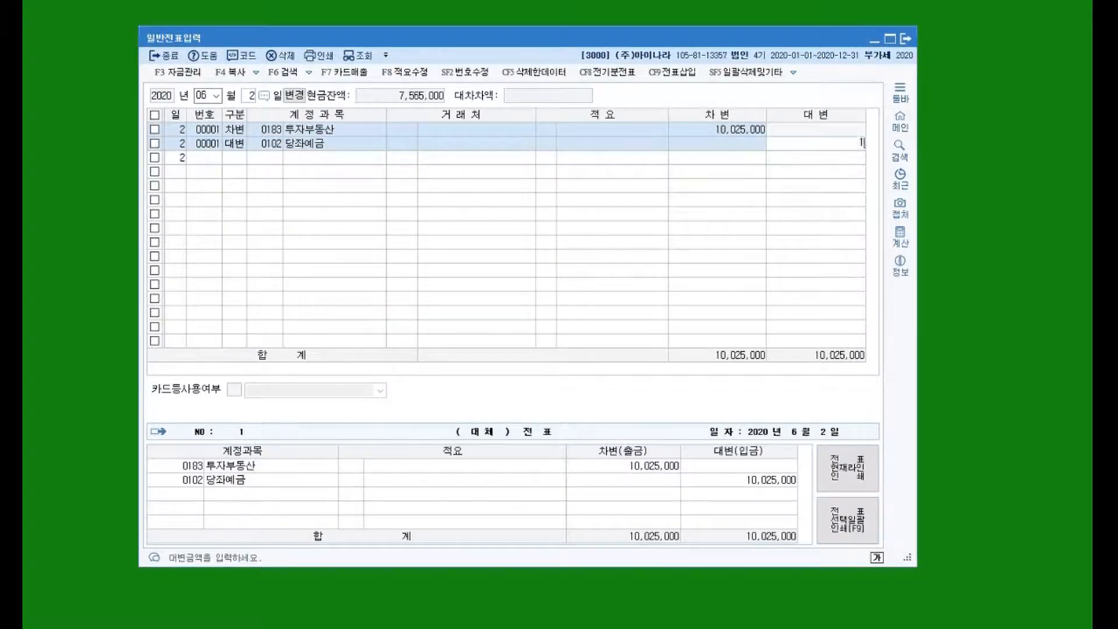
key(Return)
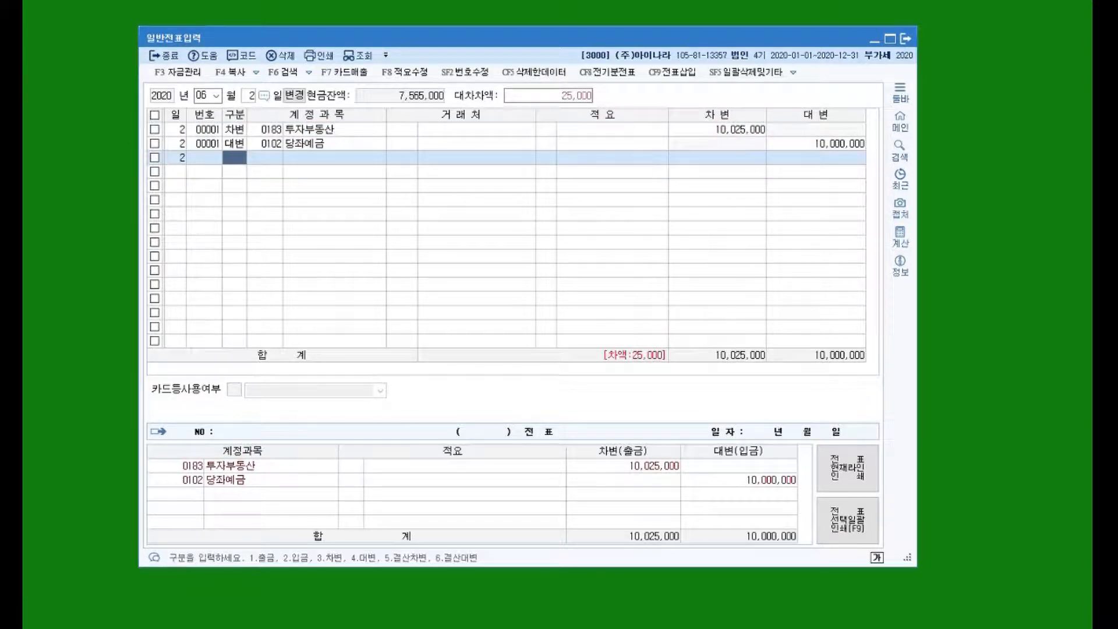
text(1)
key(Return)
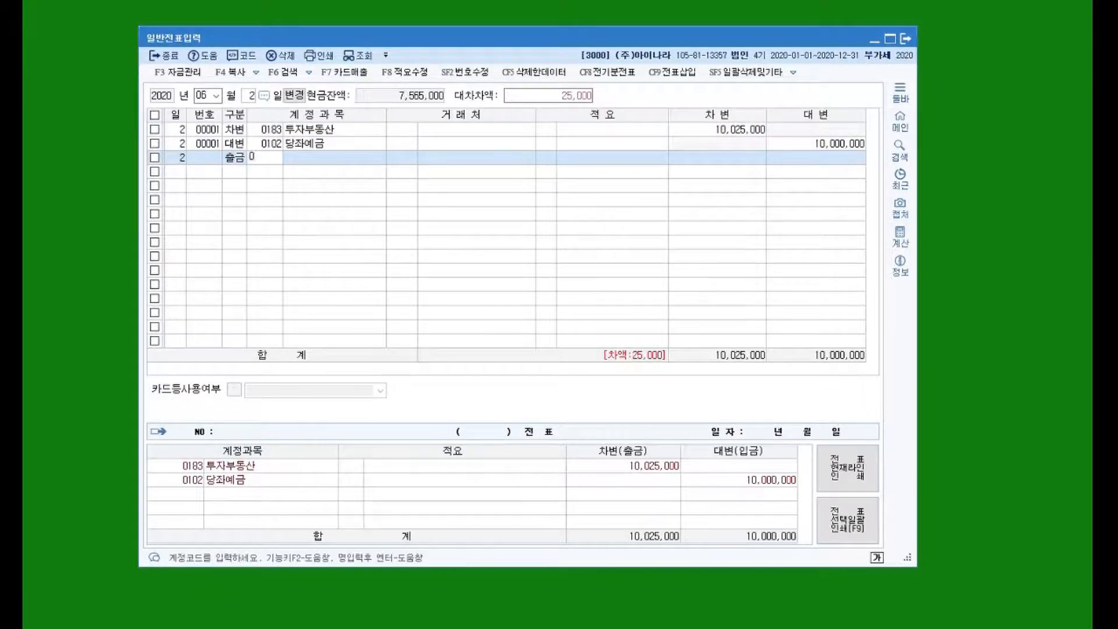
text(0)
key(Return)
key(Escape)
key(Up)
key(Up)
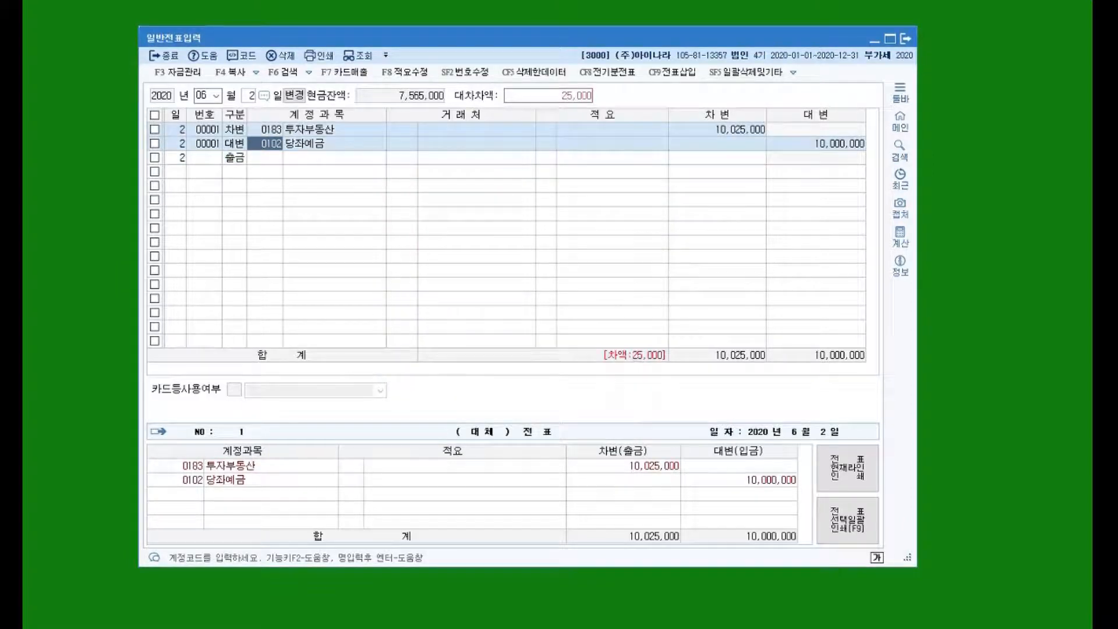
key(Down)
key(Left)
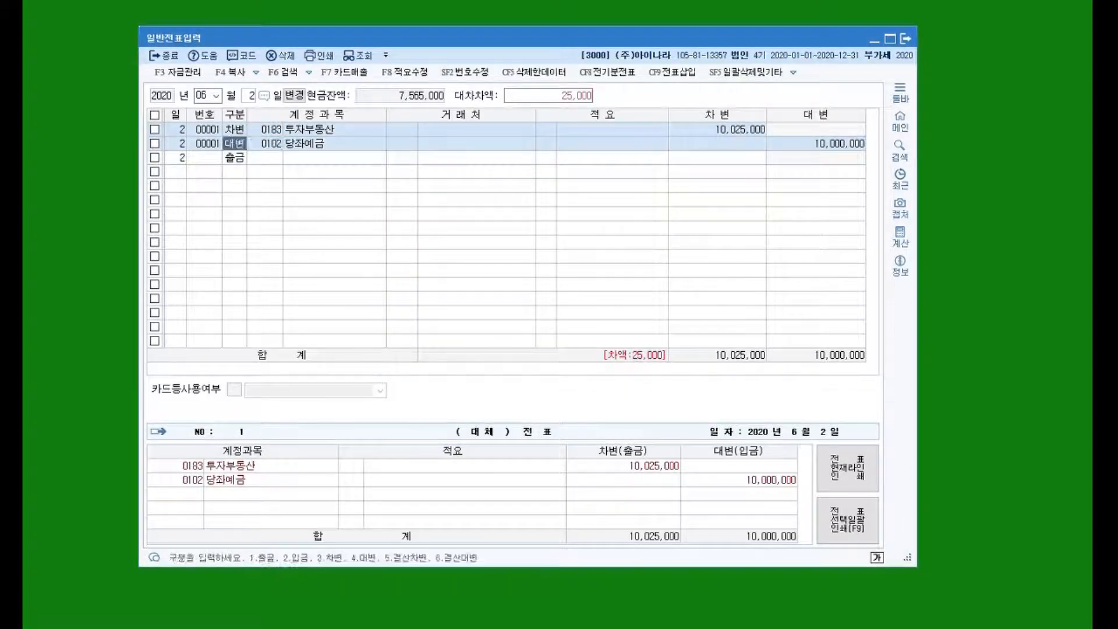
key(Left)
key(Down)
key(Right)
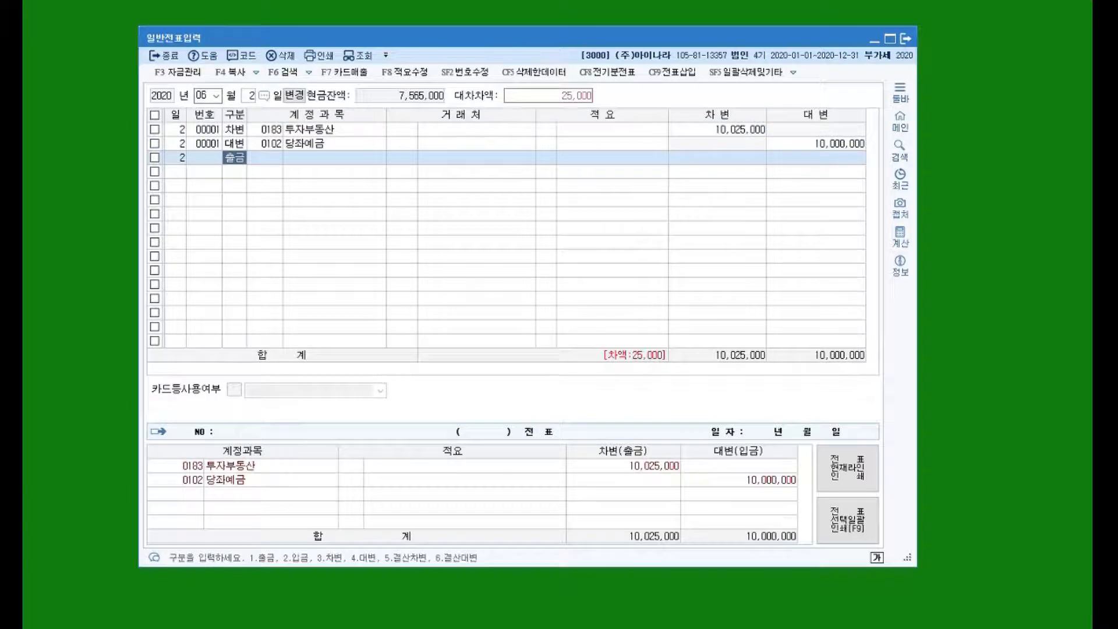
Step: Make the third line a credit (대변) entry on account 0101 현금 for 25,000
text(4)
key(Return)
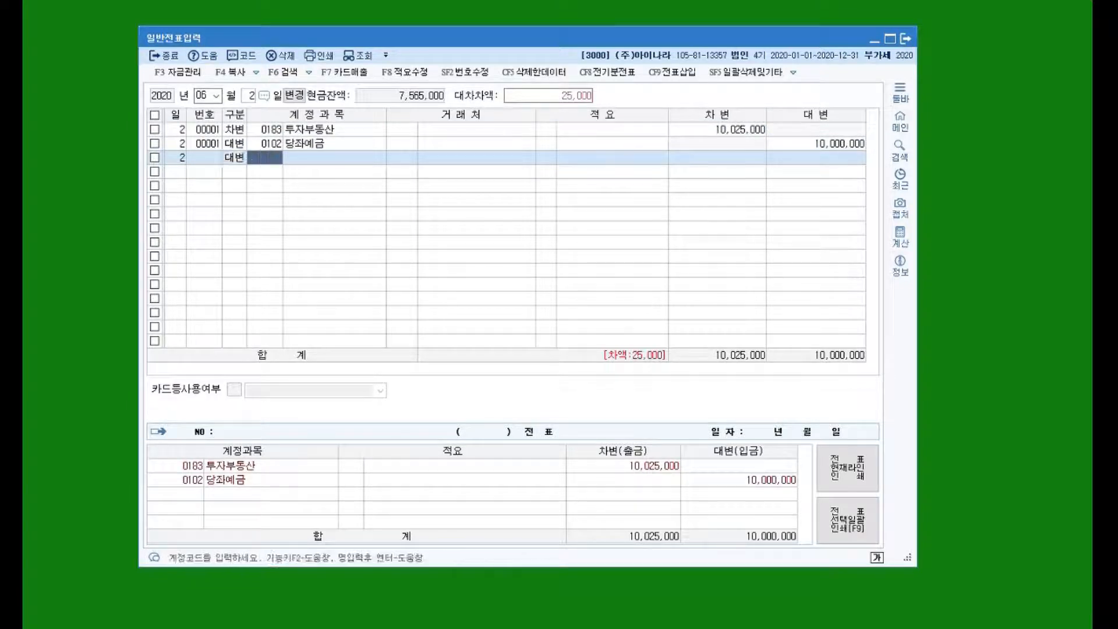
text(101)
key(Return)
key(Return)
key(Return)
key(Return)
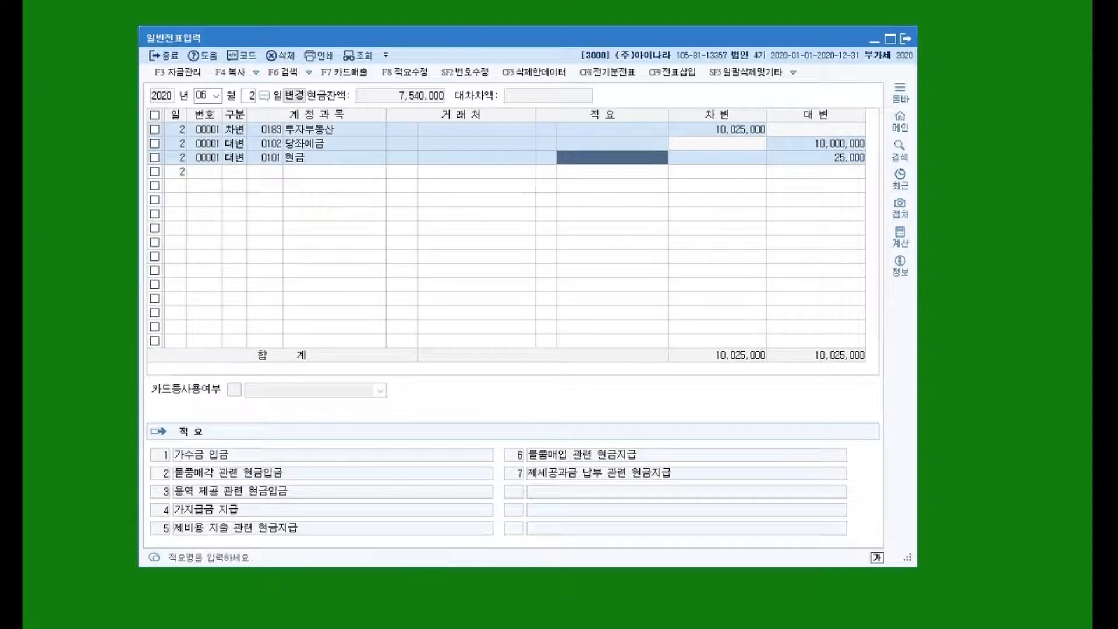
click(236, 147)
click(262, 196)
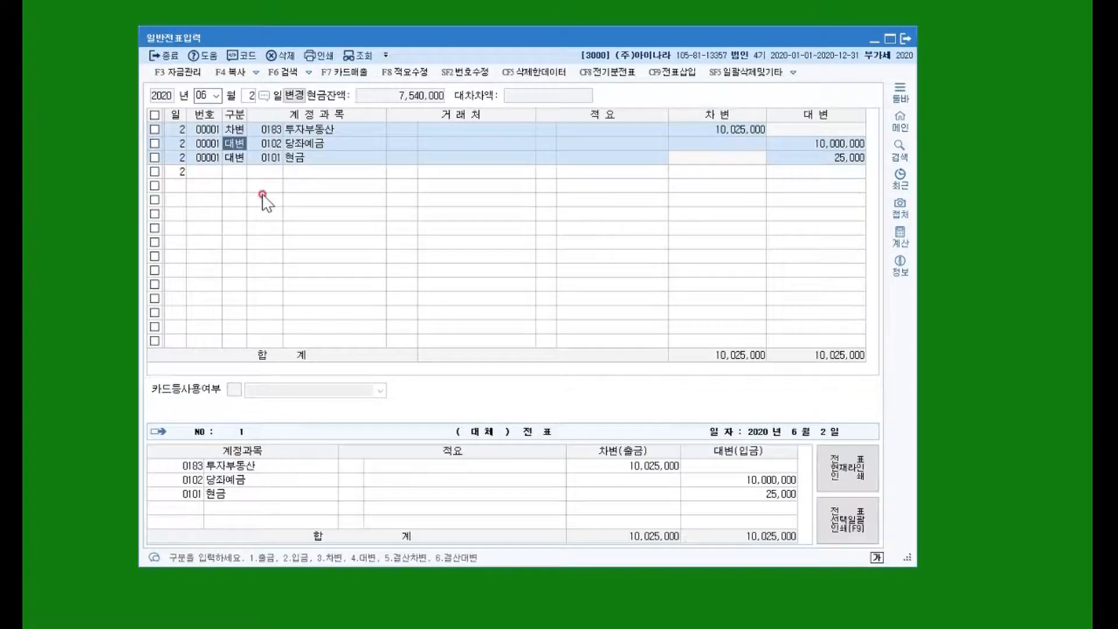
click(223, 172)
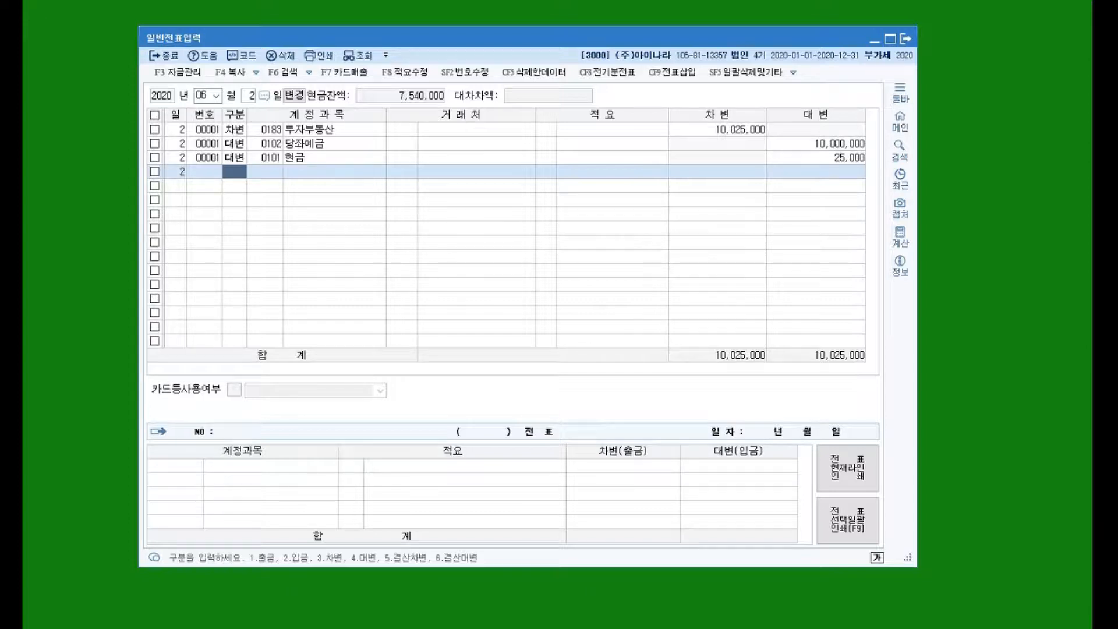
Step: Switch the voucher entry to day 5 of June
click(250, 95)
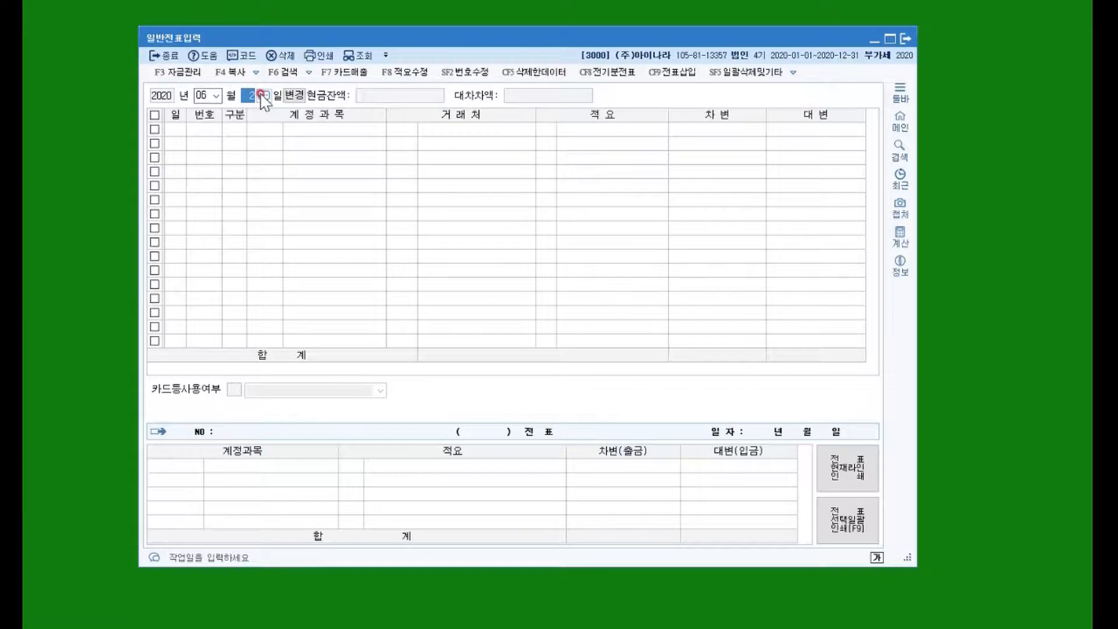
text(5)
key(Return)
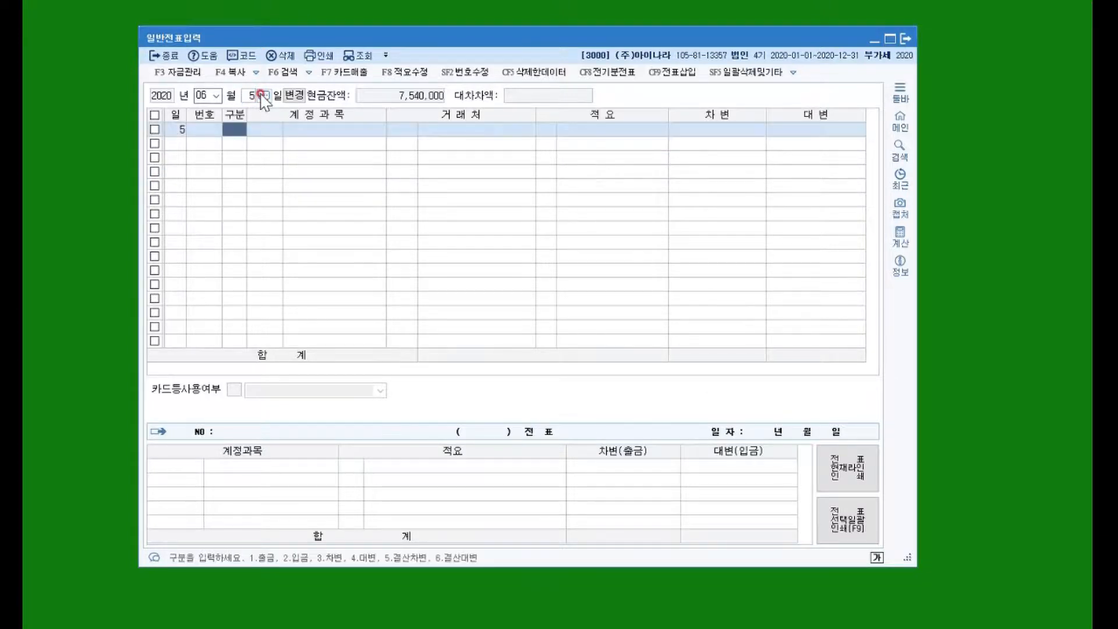
Step: Enter a debit (차변) line on account 0178 매도가능증권 for 4,015,000, leaving the trading partner and description blank
text(3)
key(Return)
text(매도)
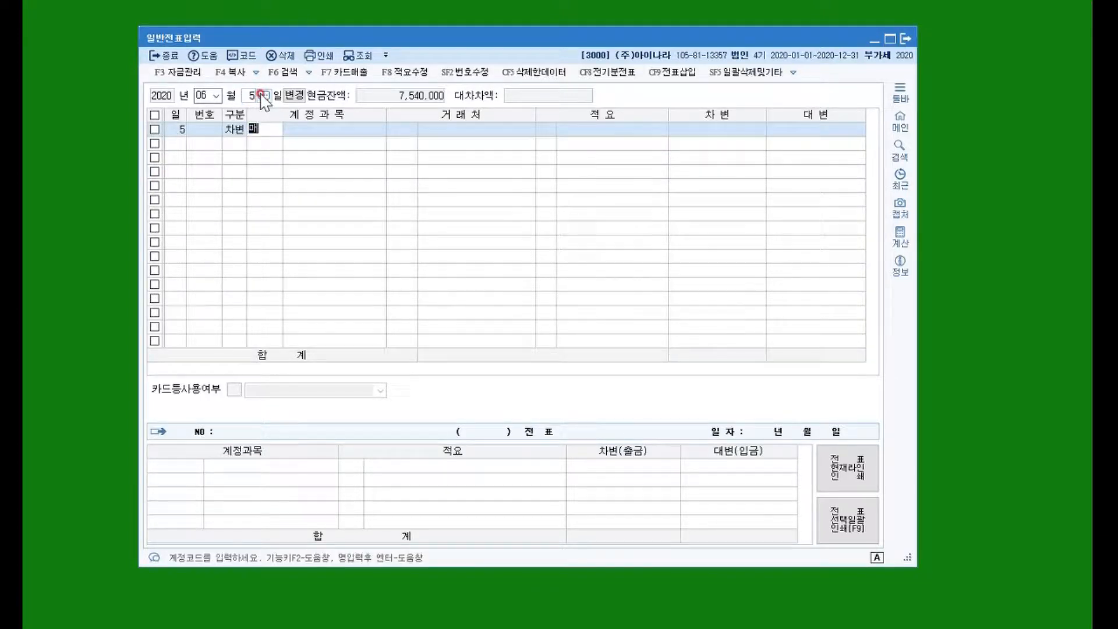
key(Return)
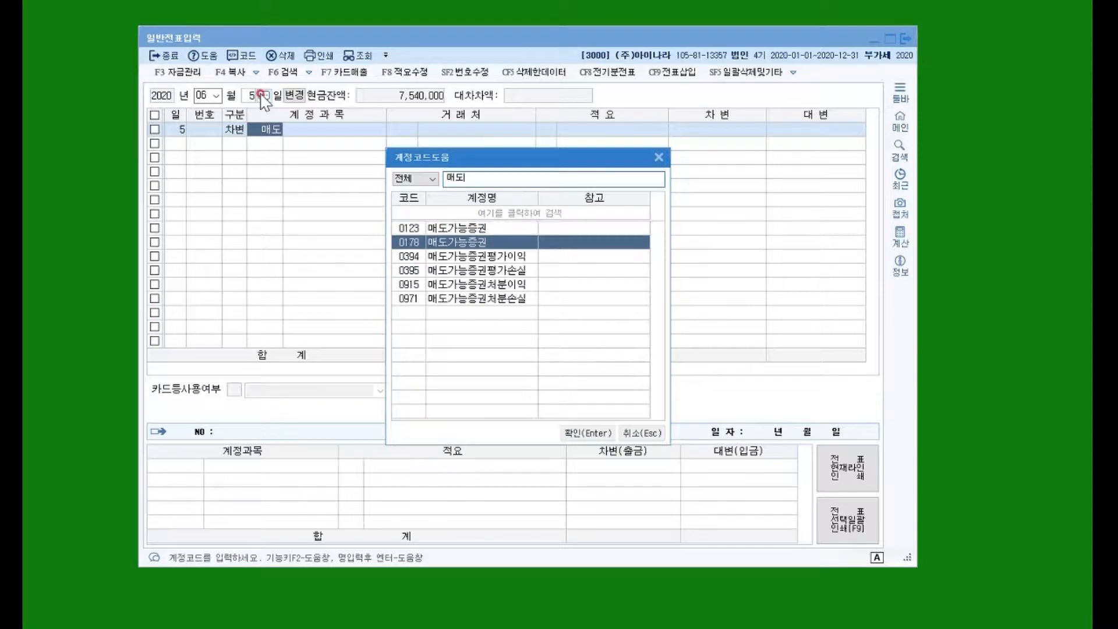
key(Down)
key(Up)
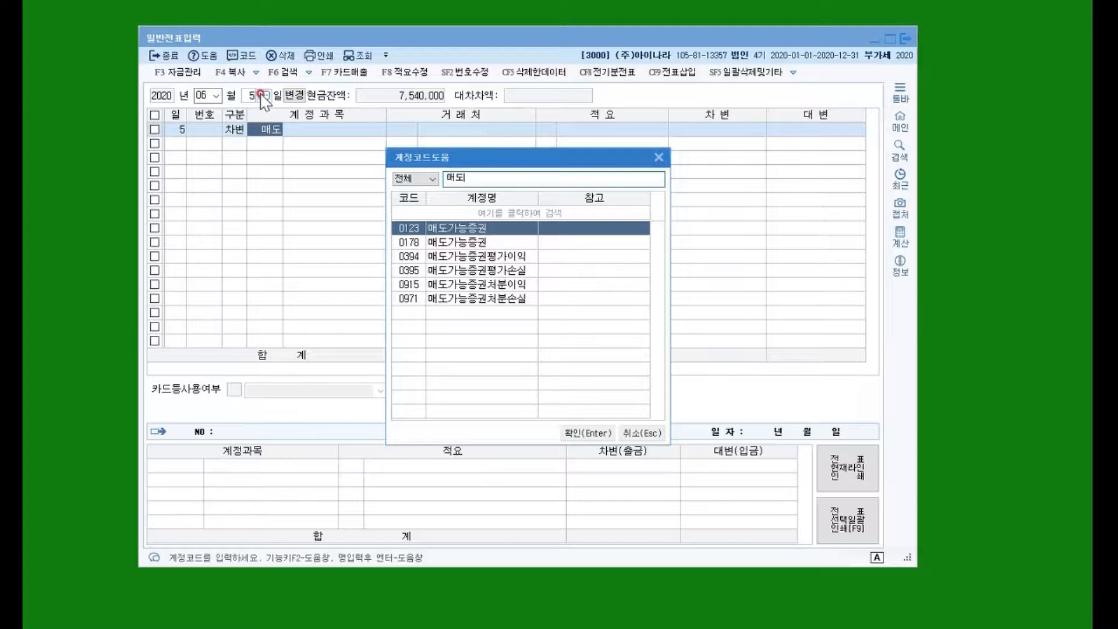
key(Down)
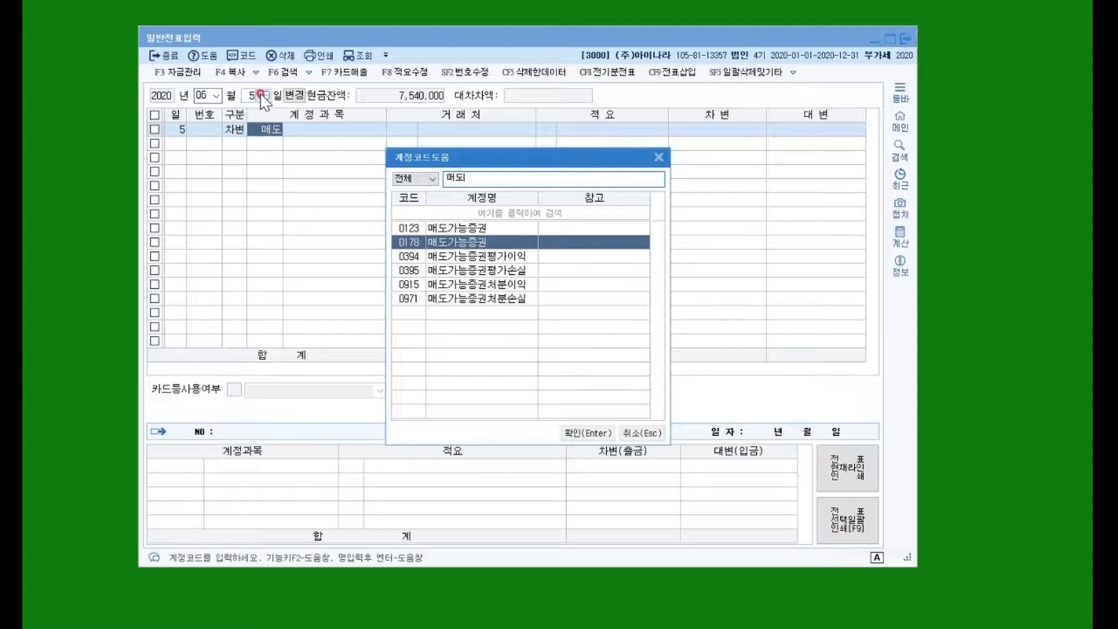
key(Return)
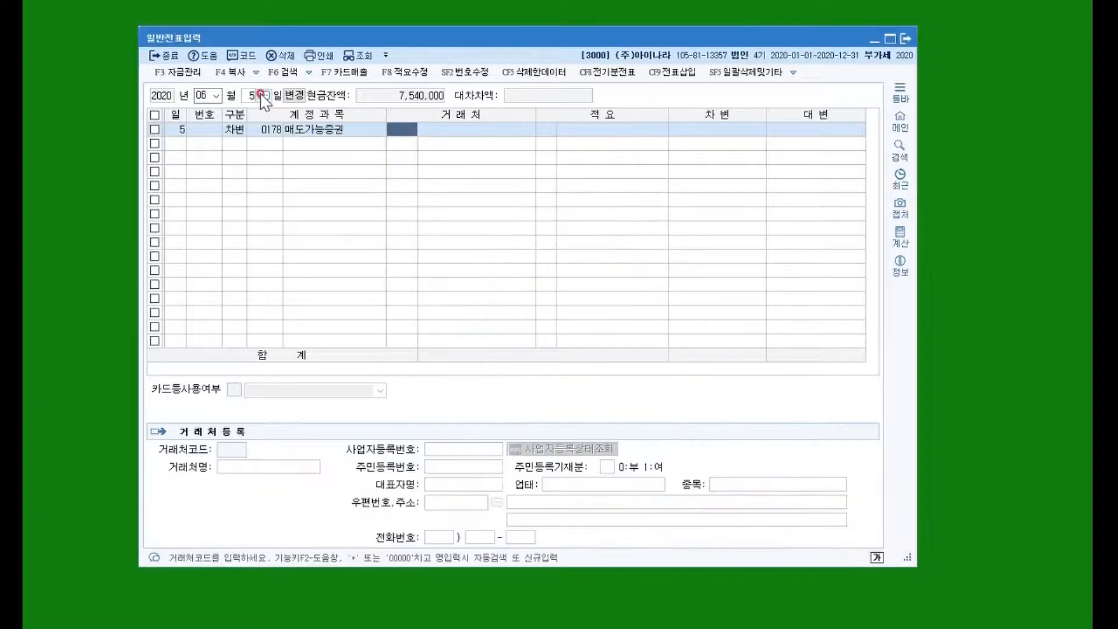
key(Return)
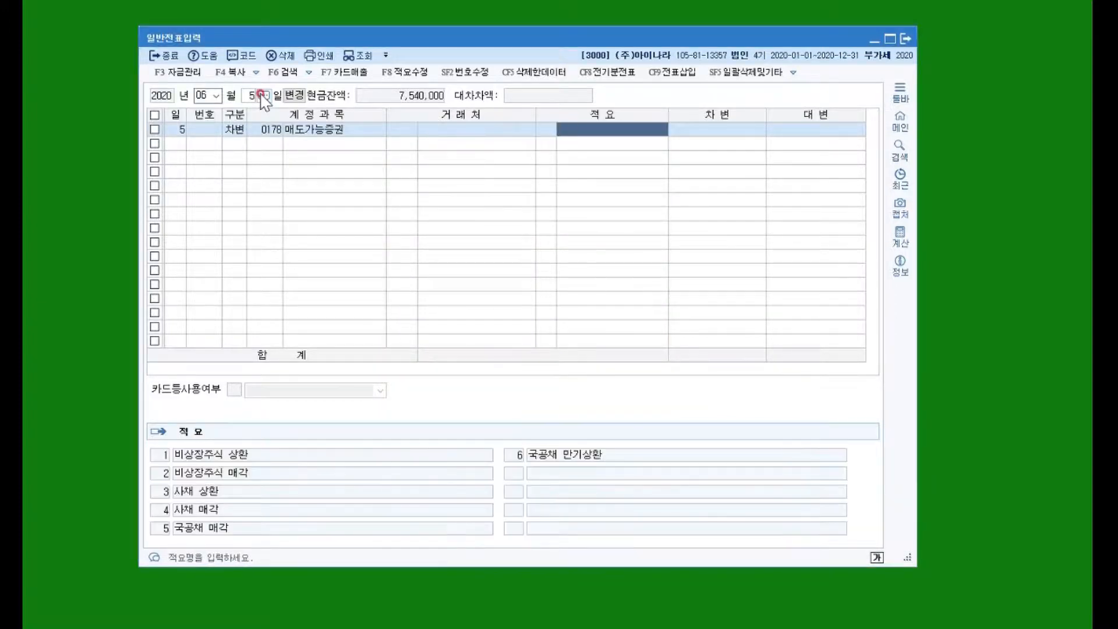
key(Return)
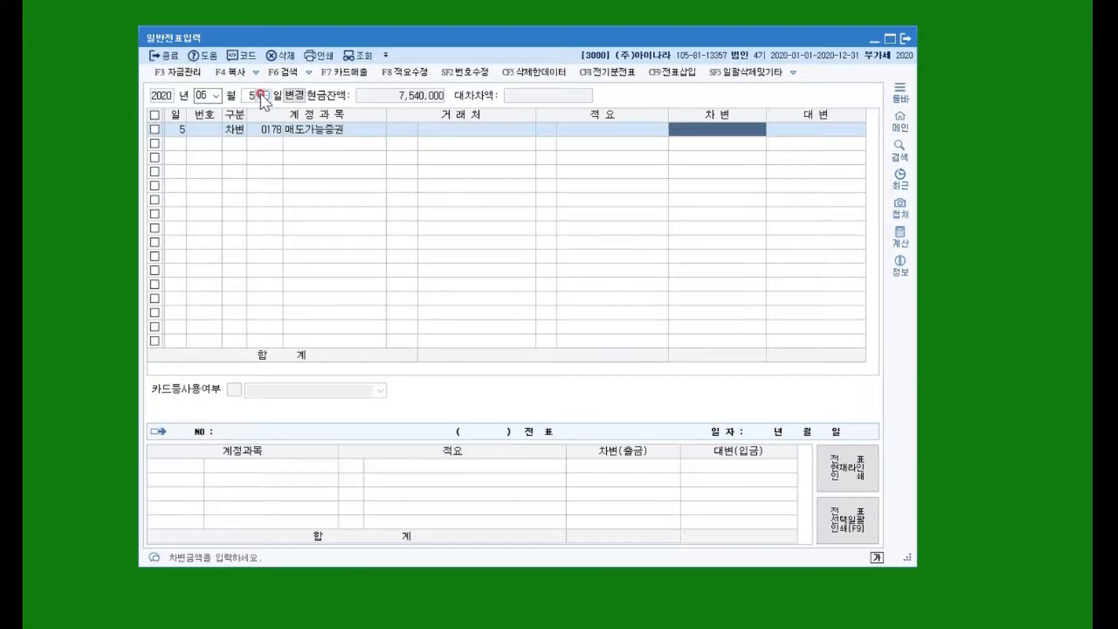
text(4015000)
key(Return)
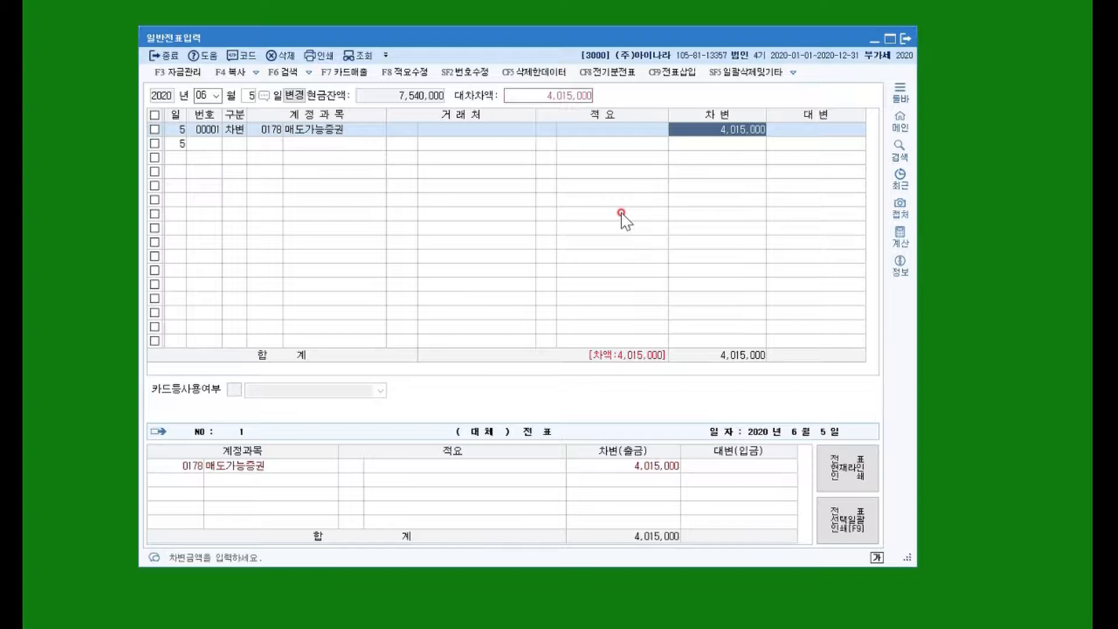
key(Return)
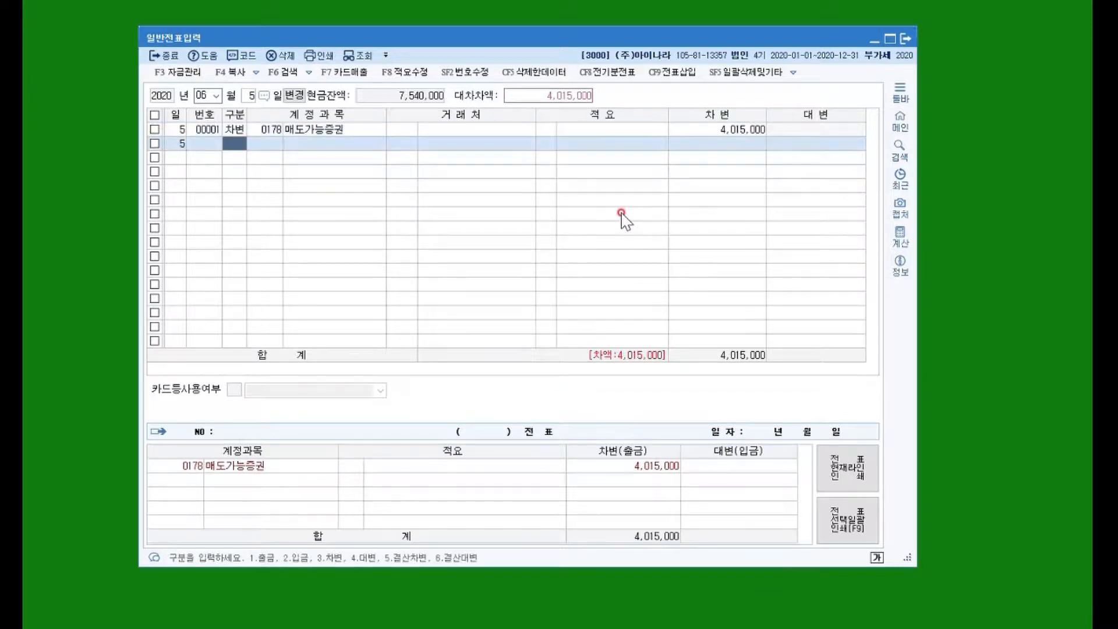
Step: Add a credit (대변) line on account 0103 보통예금 for 4,015,000
text(4)
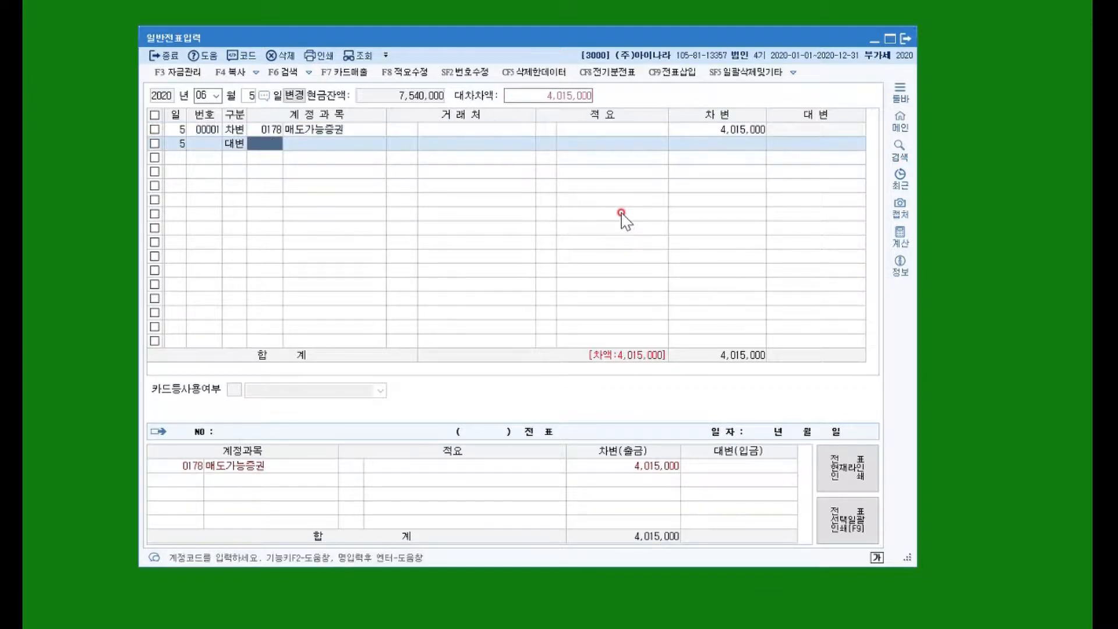
text(103)
key(Return)
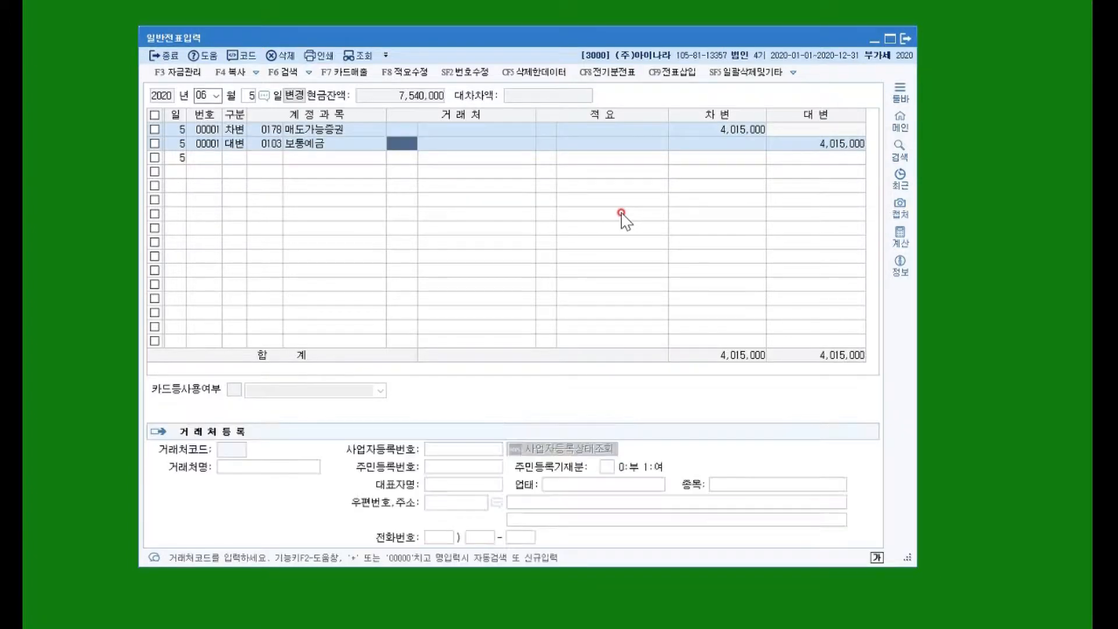
key(Down)
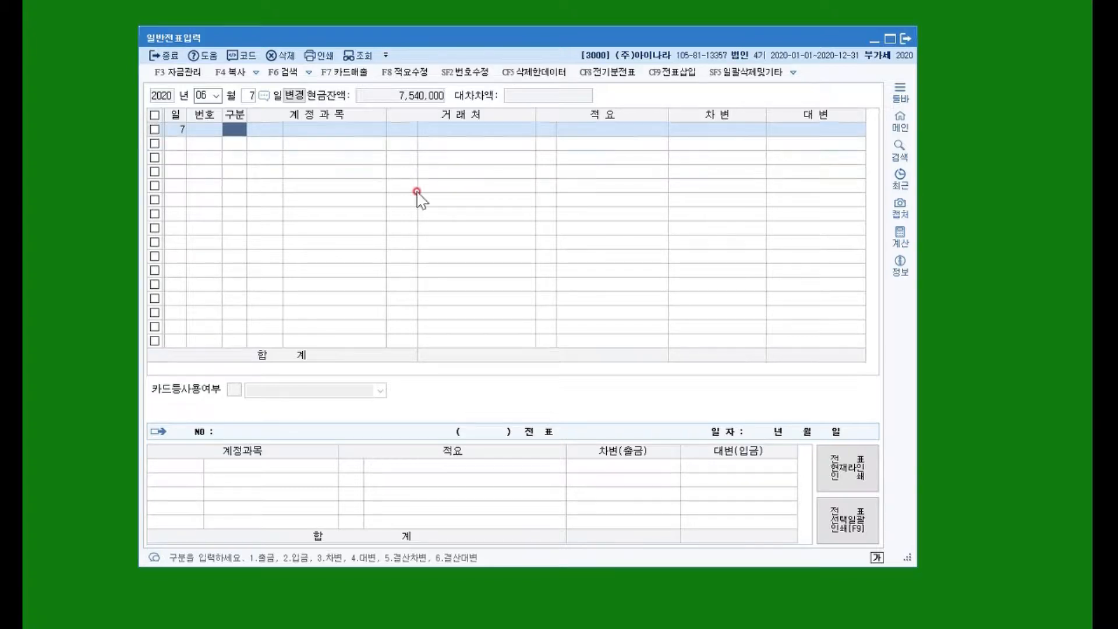
Step: Start a debit (차변) line for day 7 on account 0181 만기보유증권
text(3)
key(Return)
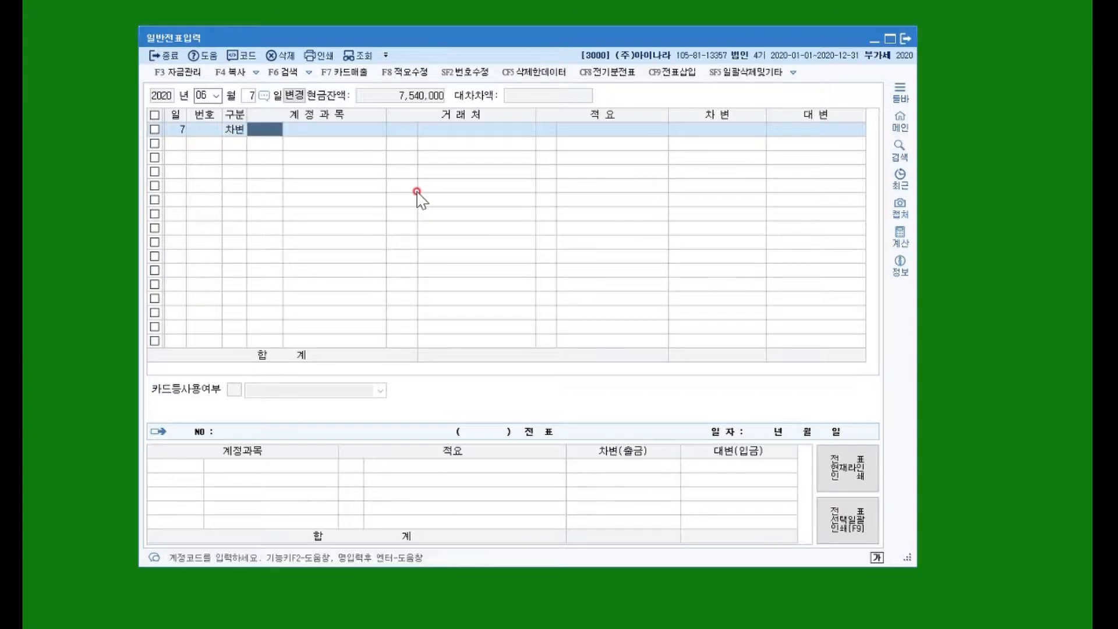
text(미지)
key(BackSpace)
key(BackSpace)
text(미기)
key(Return)
key(Down)
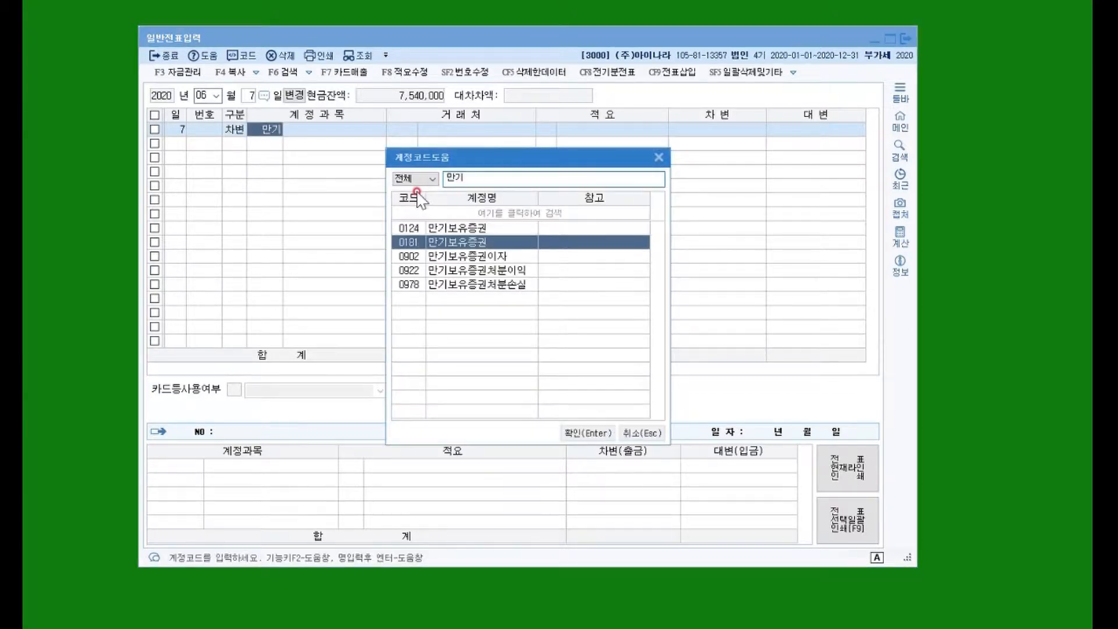
key(Up)
key(Down)
key(Return)
Step: Leave the 만기보유증권 line's trading partner and description blank and set its debit amount to 2,000,000
key(Return)
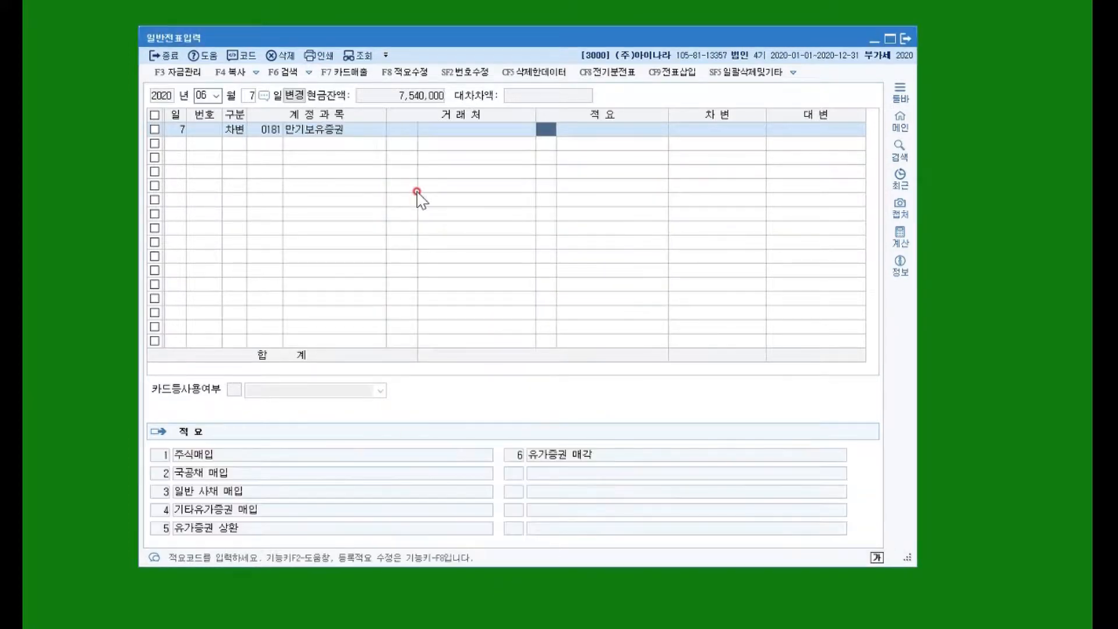
key(Return)
text(2000000)
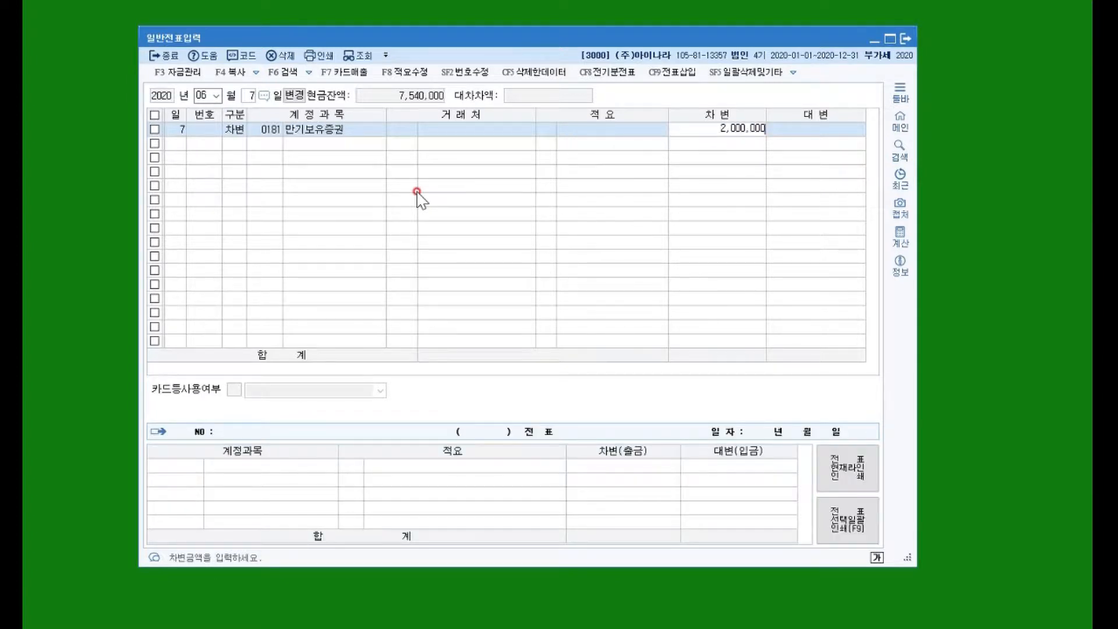
key(Return)
Step: Add a balancing credit (대변) line on account 0102 당좌예금 for 2,000,000, with no trading partner or description
text(4)
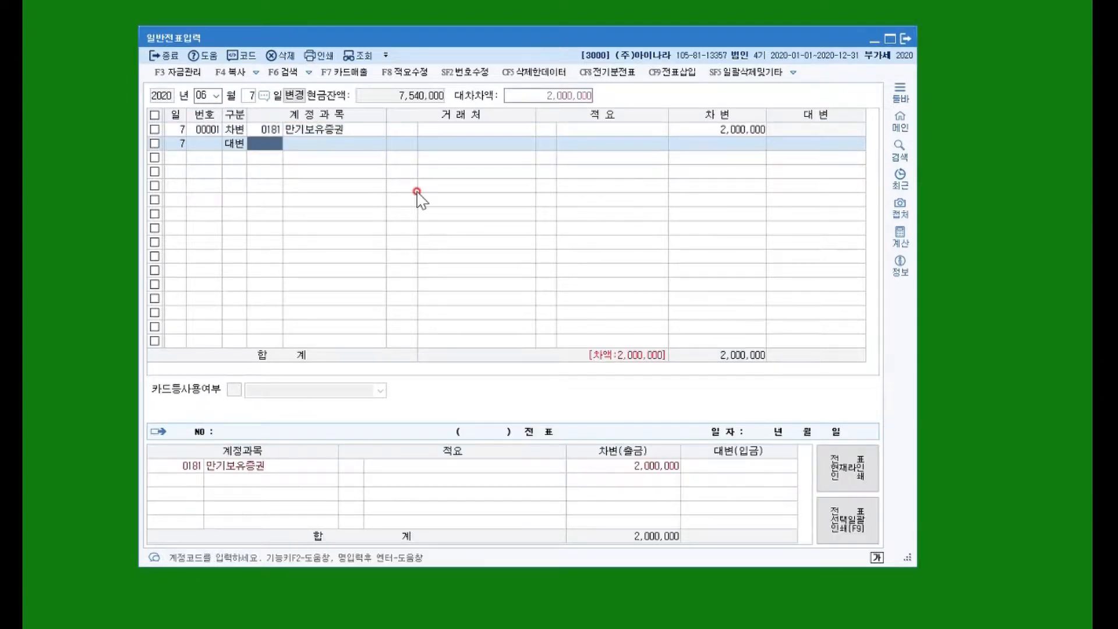
text(102)
key(Return)
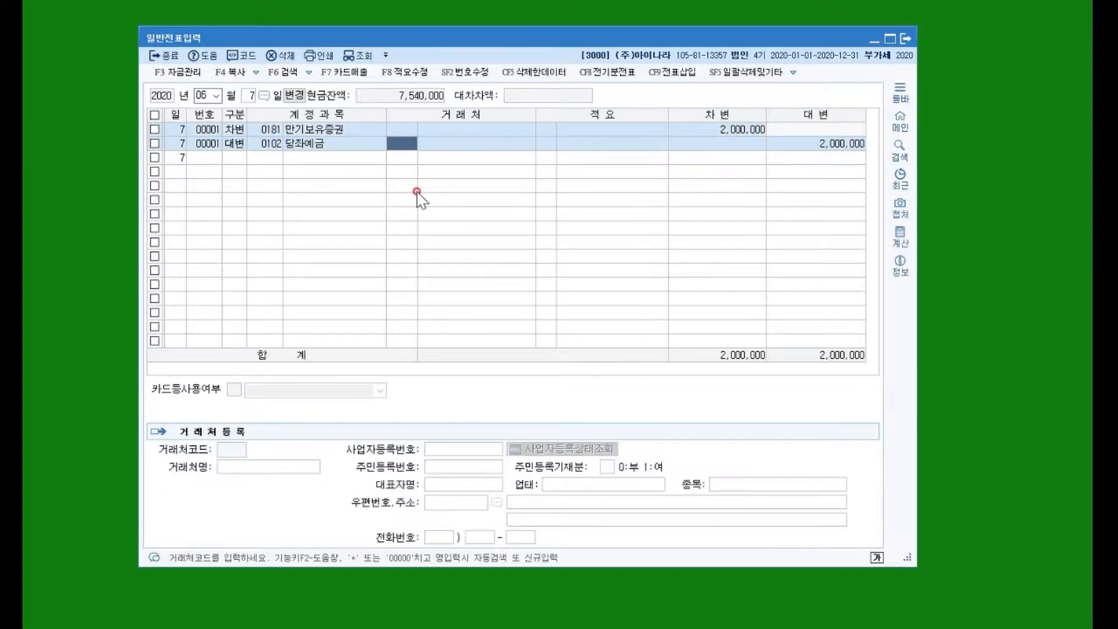
key(Return)
key(Return)
key(Return)
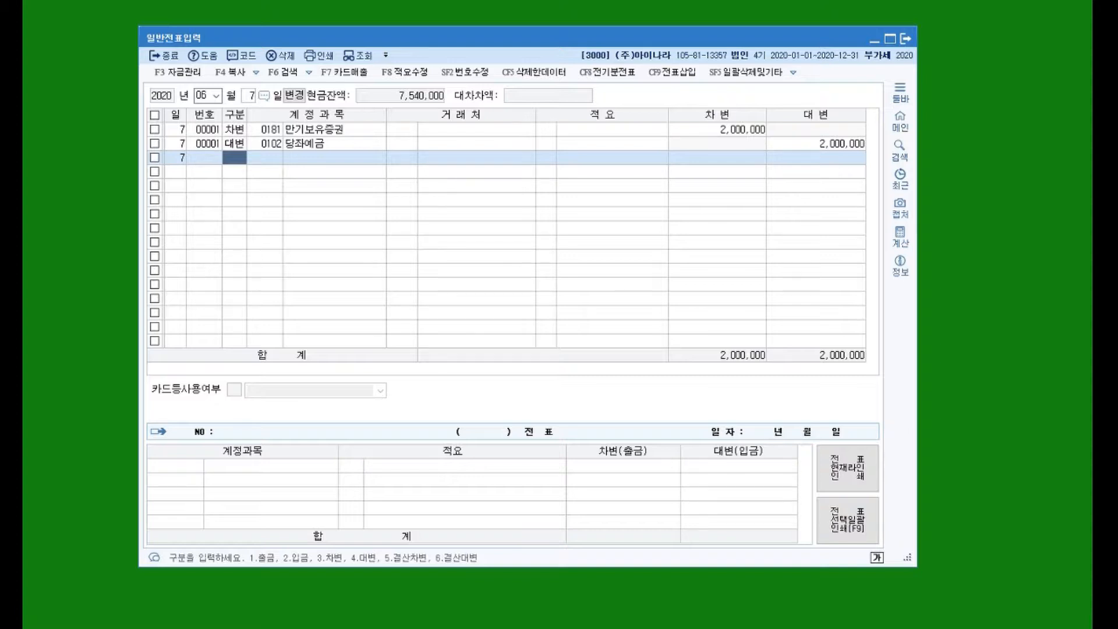
Step: Switch the voucher entry to day 10 of June
click(252, 99)
click(193, 198)
text(10)
key(Return)
text(2)
key(Return)
key(Left)
Step: Start a debit (차변) line on account 0179 장기대여금
text(3)
key(Return)
text(장기)
key(Return)
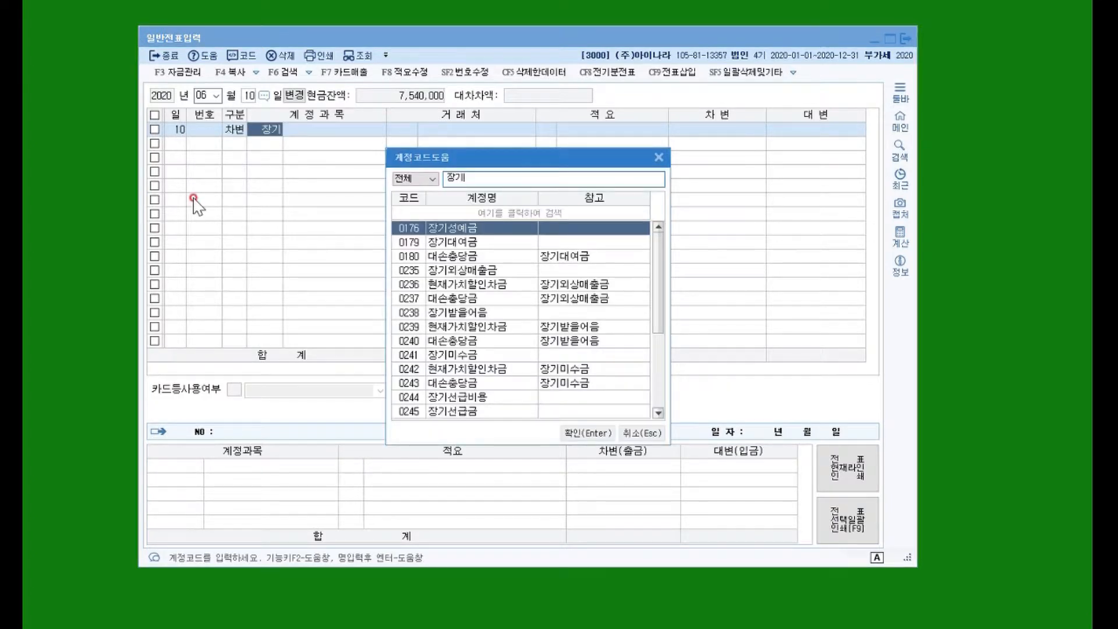
key(Down)
key(Return)
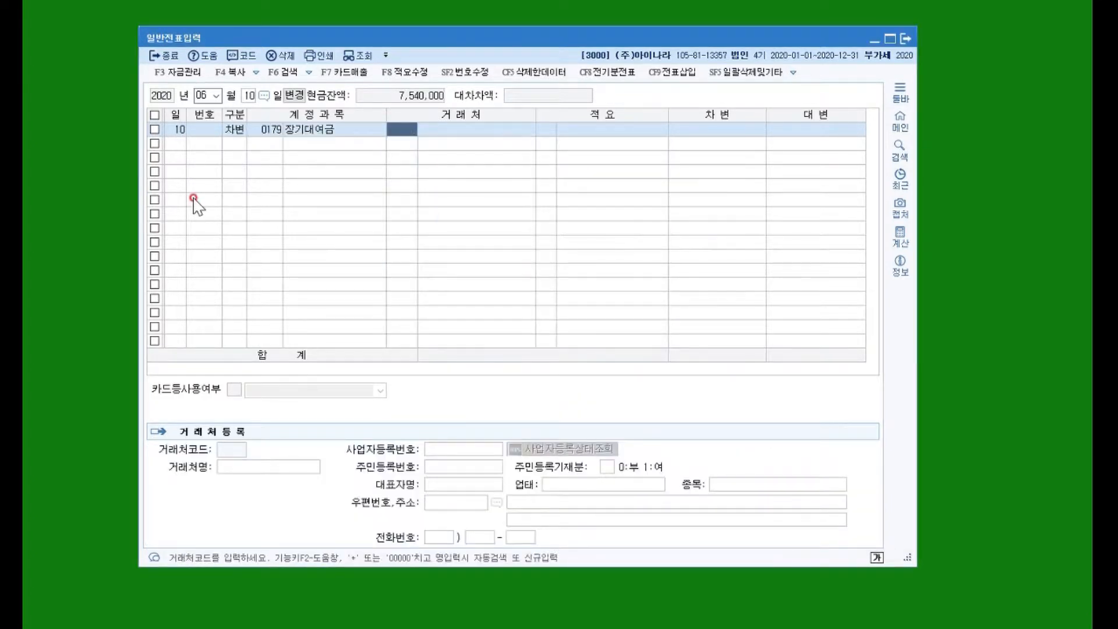
Step: Assign trading partner 서초약품 to the 장기대여금 line and set its debit amount to 3,000,000
text(ㅅㅓ초)
key(Return)
key(Return)
key(Return)
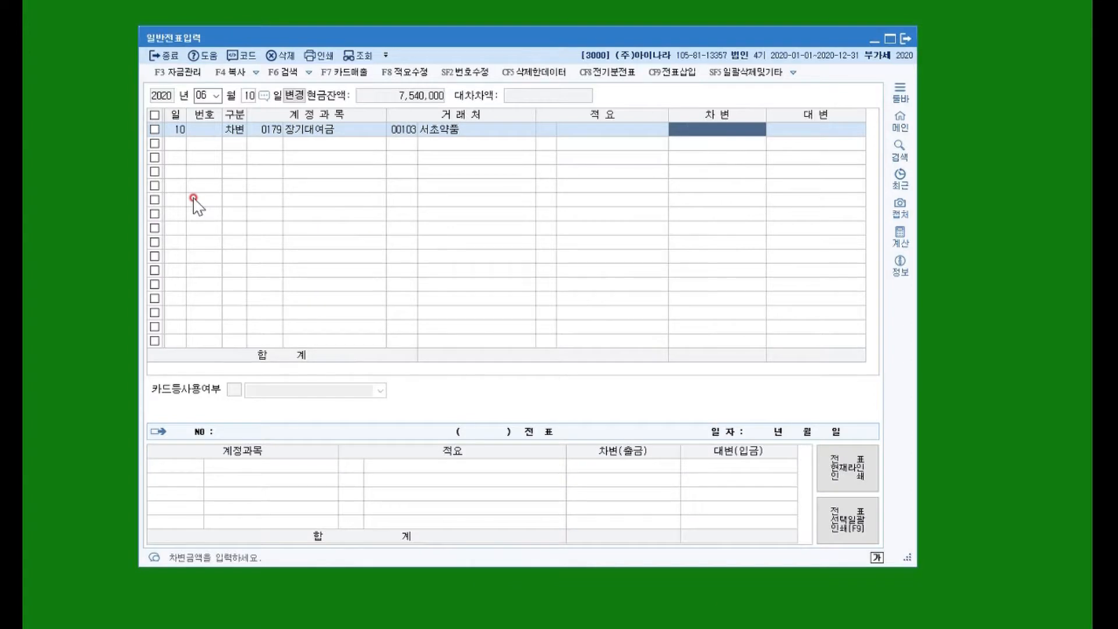
text(3000000)
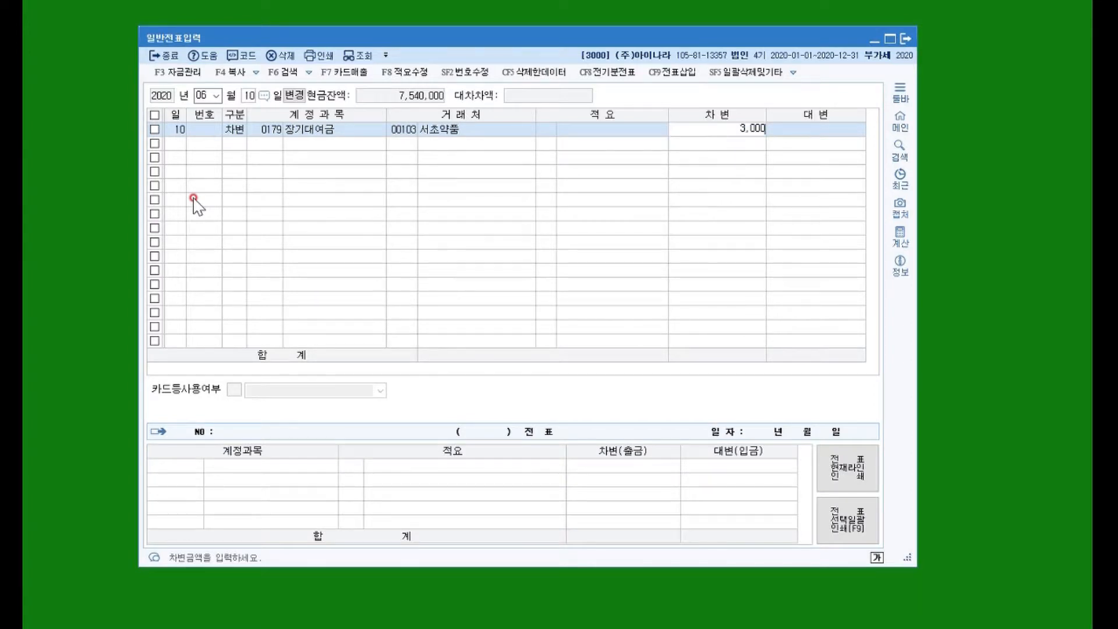
key(Return)
Step: Add a balancing credit (대변) line on account 0102 당좌예금 for 3,000,000
text(4)
key(Return)
text(102)
key(Return)
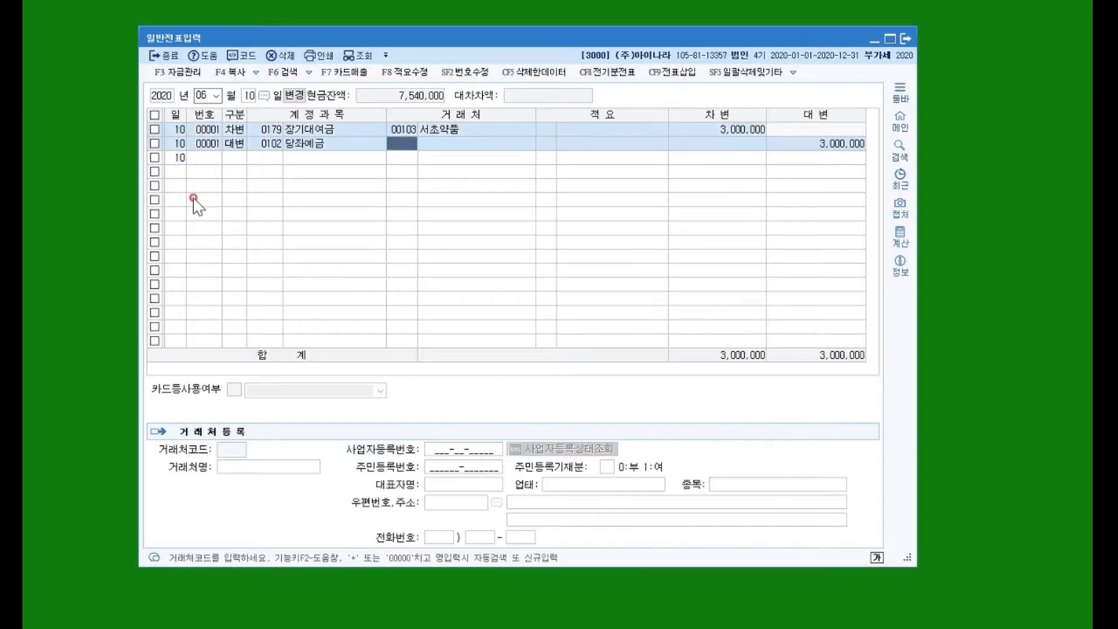
key(Down)
key(Up)
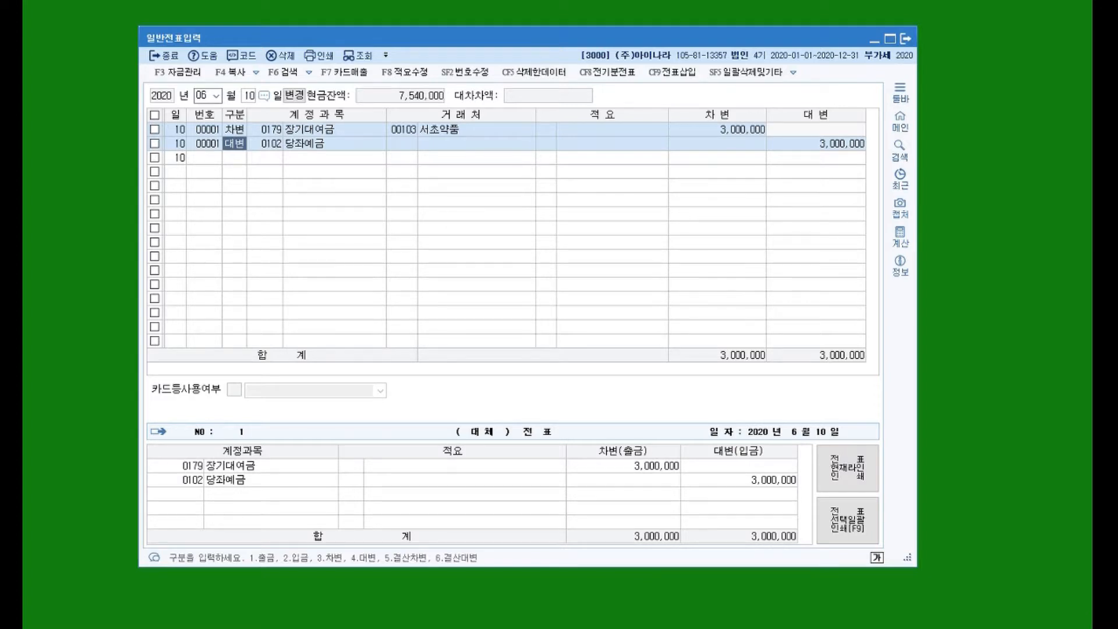
click(234, 158)
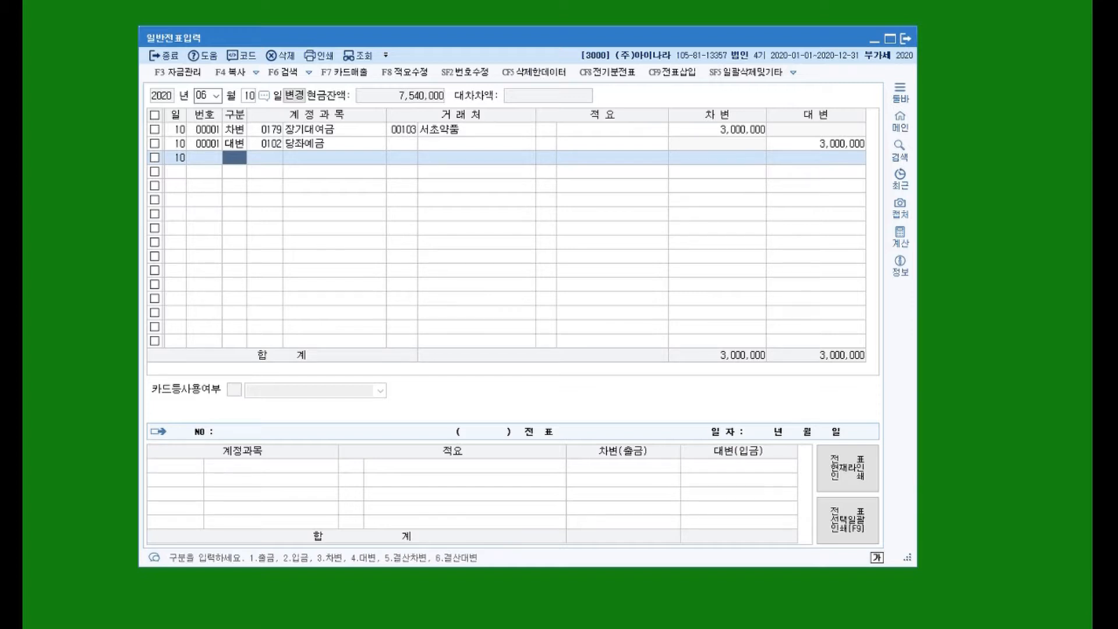
Step: Switch the voucher entry to day 15 of June
click(249, 116)
text(15)
key(Return)
Step: Enter a debit (차변) line on account 0232 임차보증금 for 5,000,000, leaving the trading partner and description blank
text(3)
key(Return)
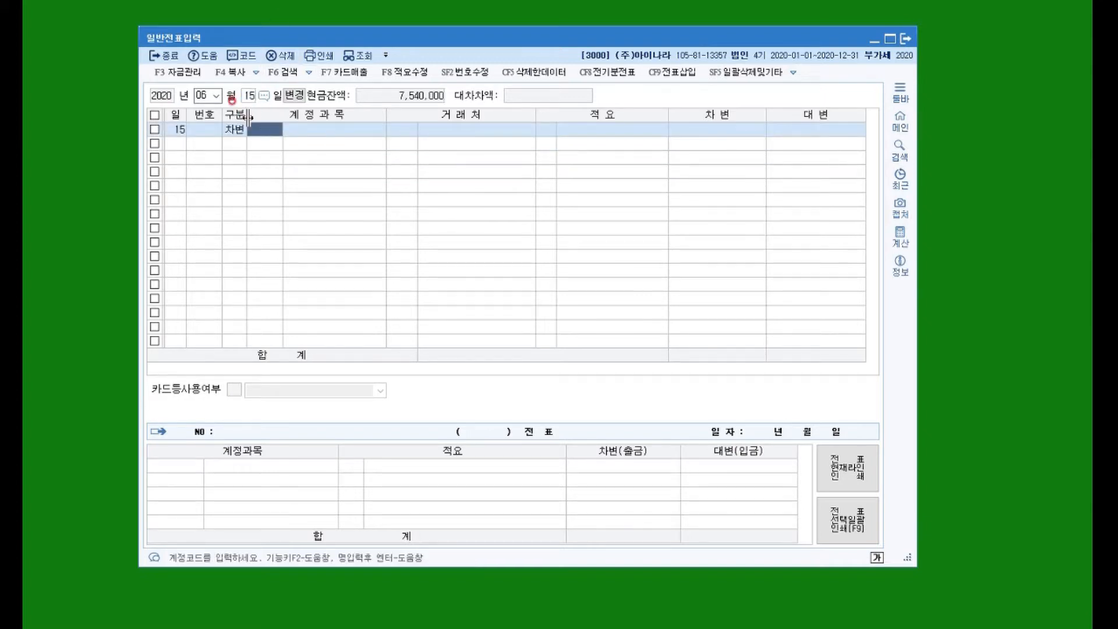
text(임차)
key(Return)
key(Return)
key(Return)
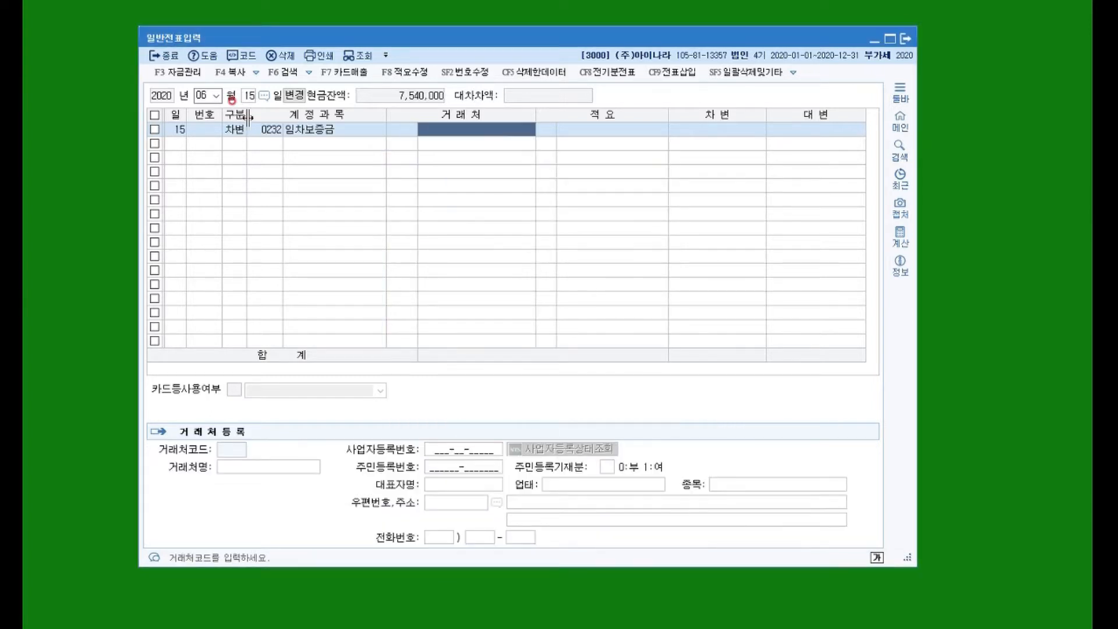
key(Return)
key(Return)
key(Return)
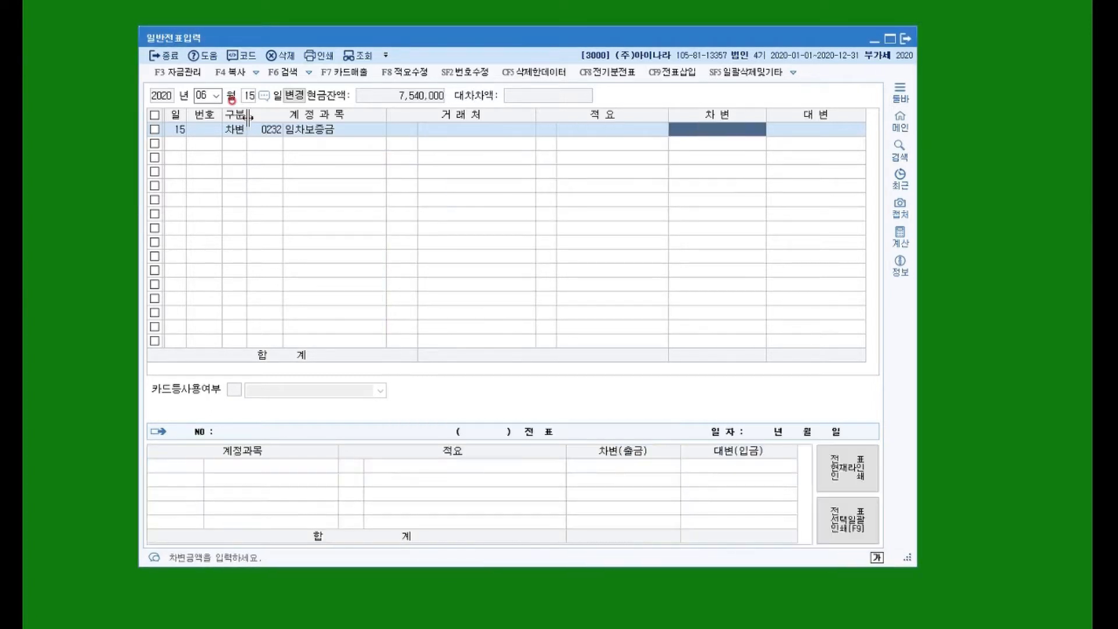
text(5000000)
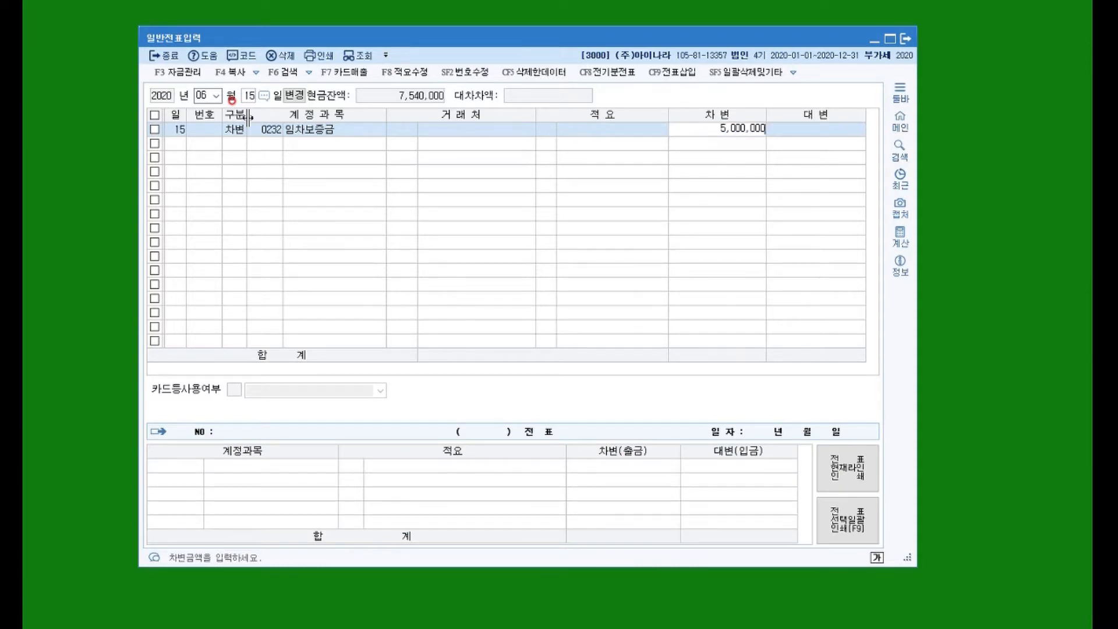
key(Return)
Step: Add a second debit (차변) line on the 판매관리비 account 0819 임차료 for 600,000, without trading partner or description
text(3)
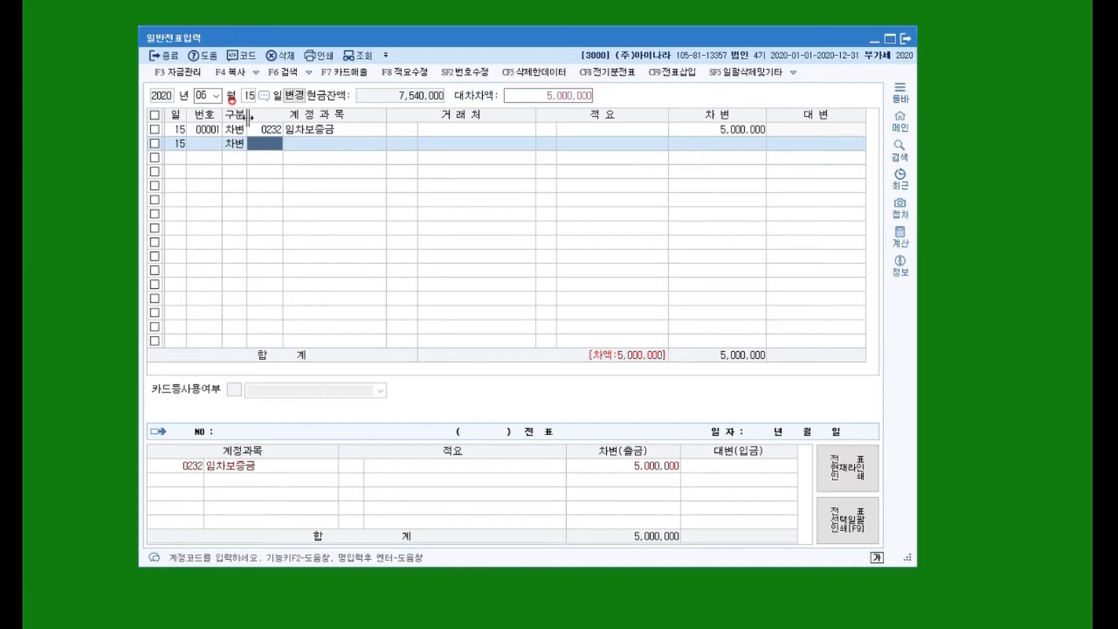
text(임차)
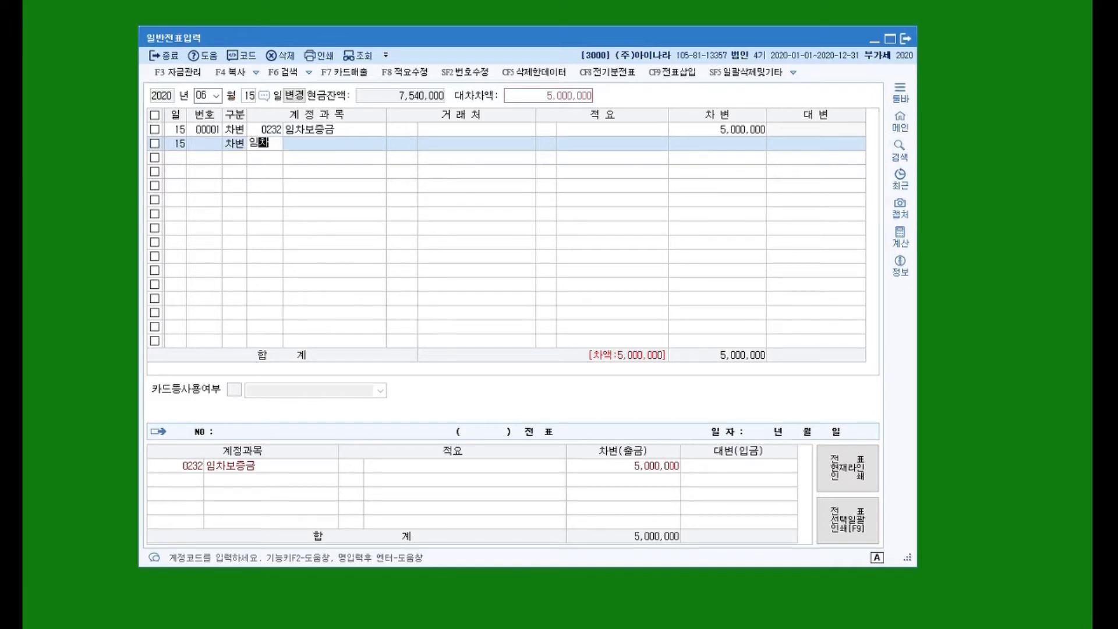
key(Return)
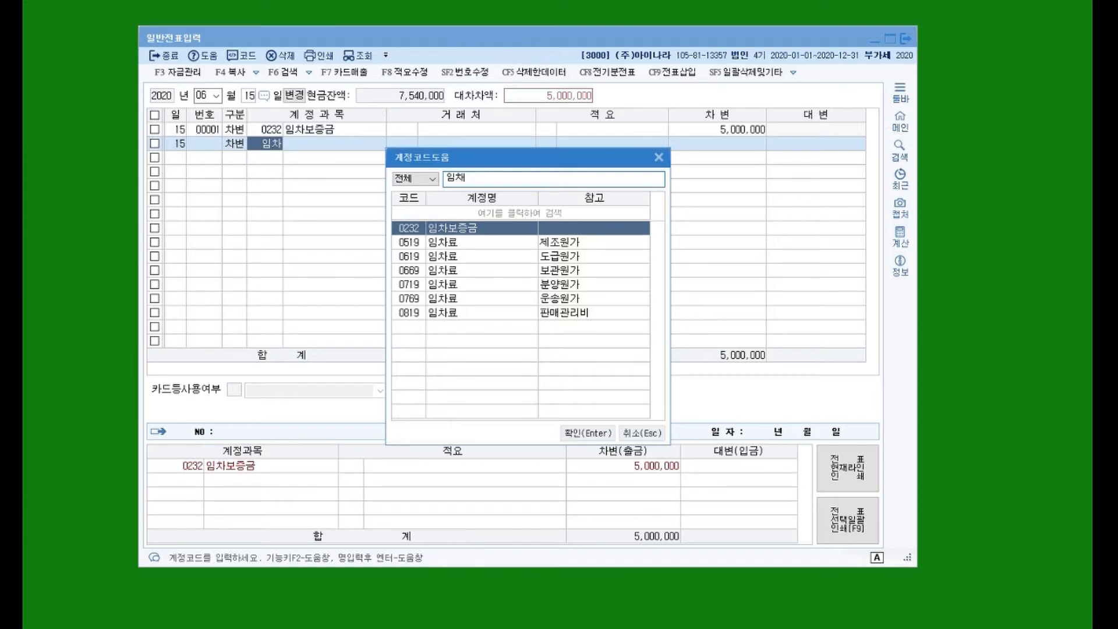
click(441, 314)
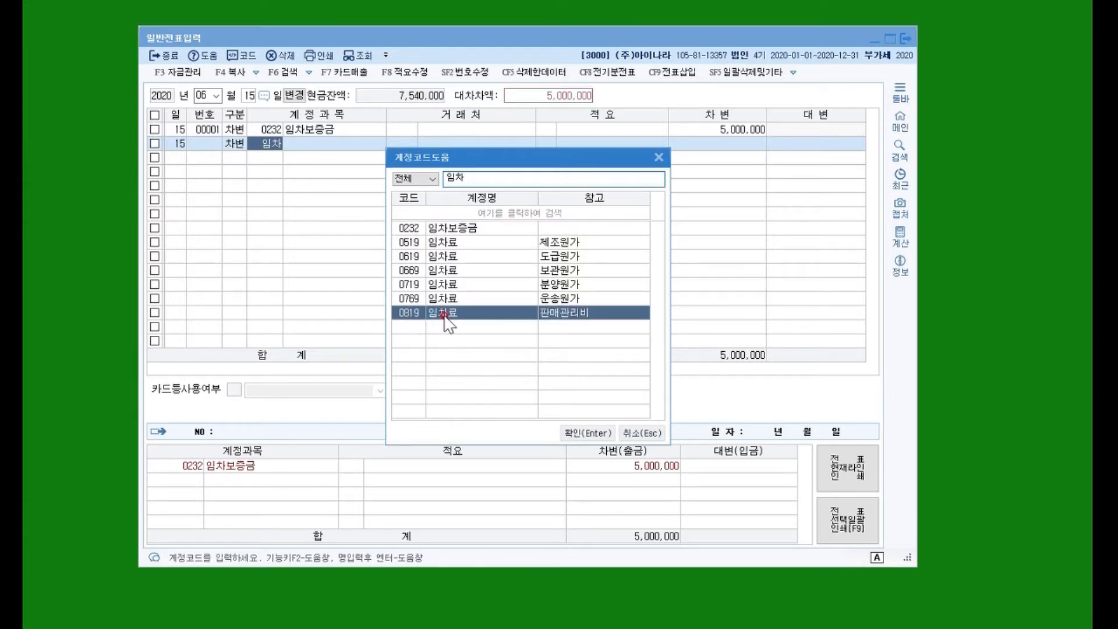
key(Return)
click(410, 288)
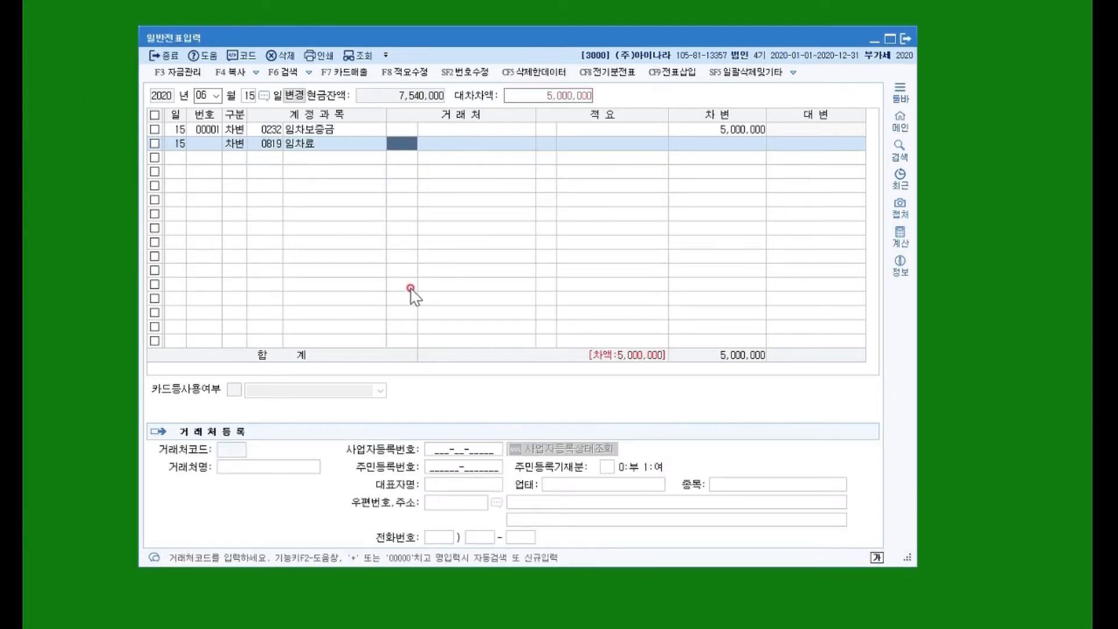
key(Return)
key(Return)
key(Return)
text(600,000)
key(Return)
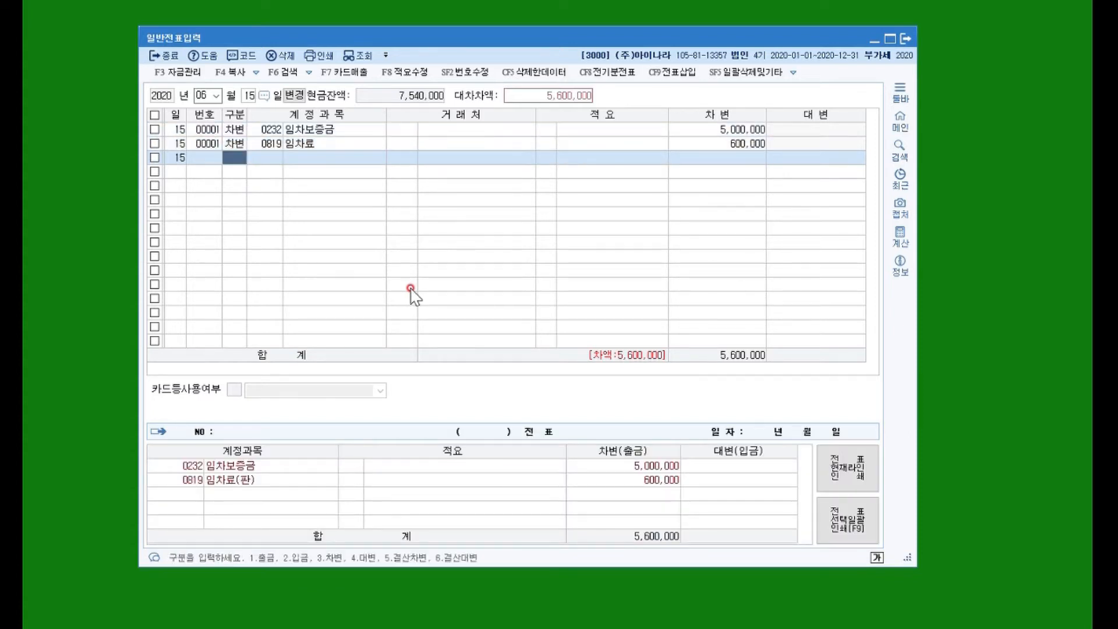
Step: Add a balancing credit (대변) line on account 0102 당좌예금 for 5,600,000
text(4)
key(Return)
text(102)
key(Return)
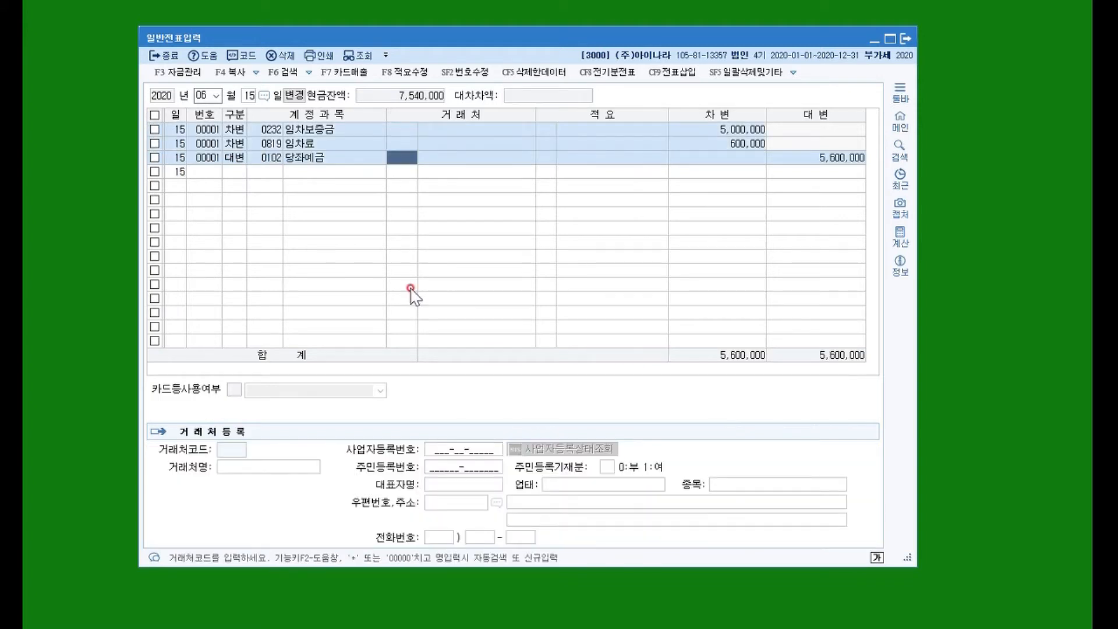
key(Return)
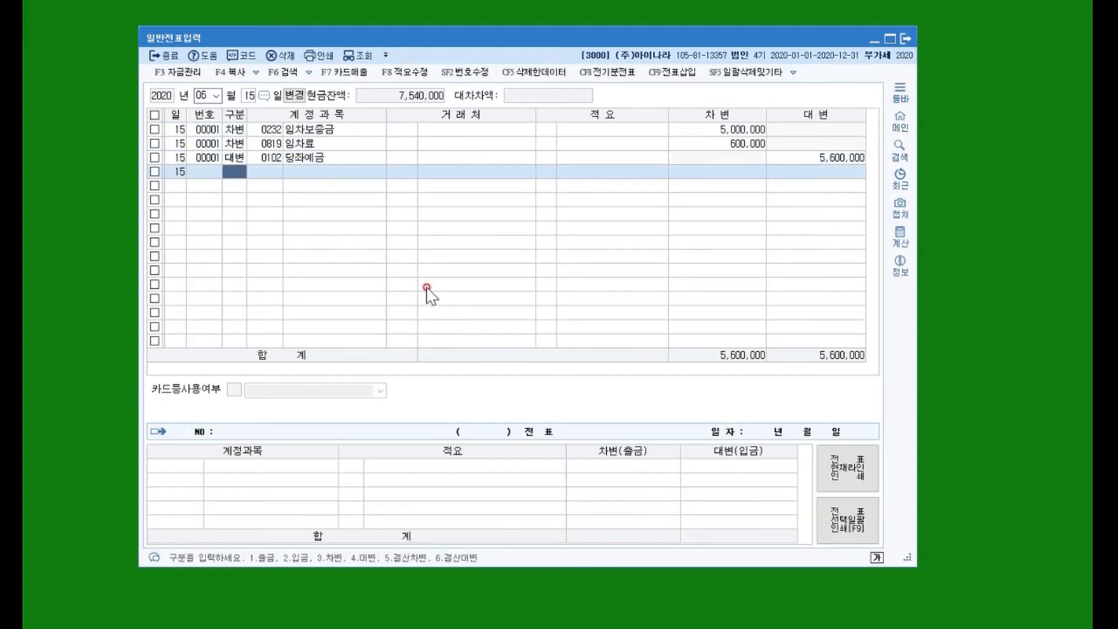